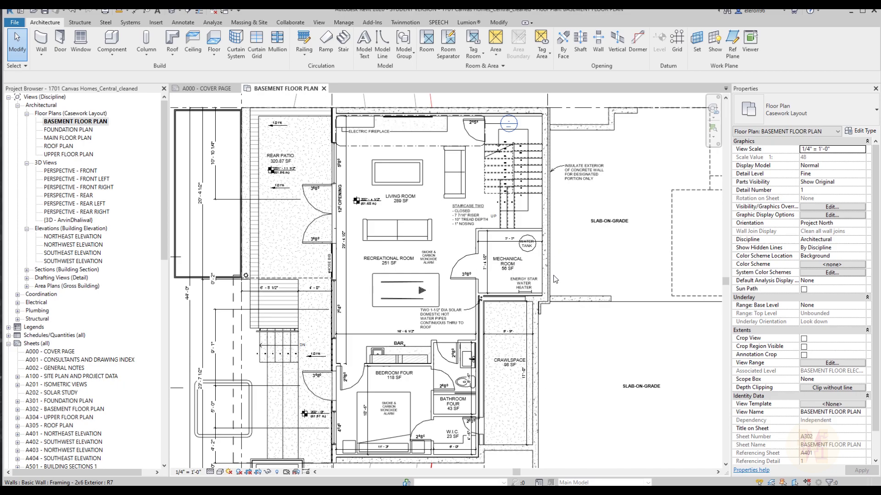
Step: Inspect the identity data properties of the crawlspace room, then deselect it
{"action": "middle_click_drag", "start_coordinate": [555, 363], "coordinate": [575, 348]}
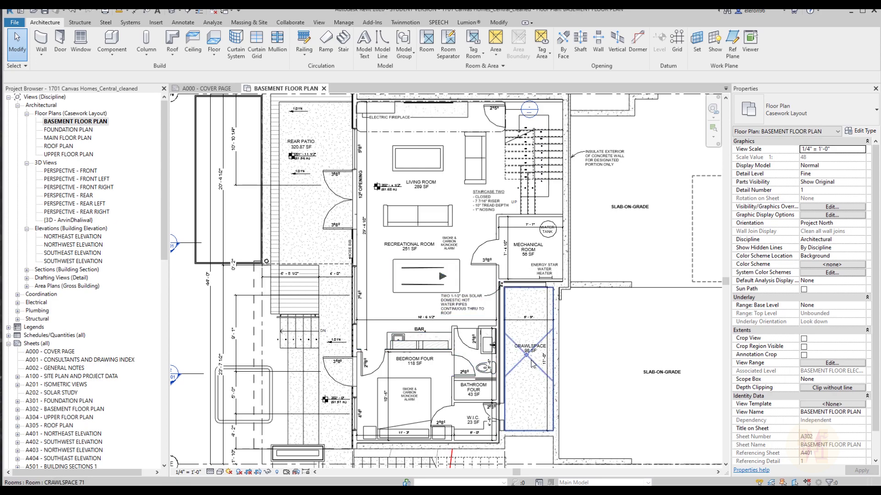
{"action": "left_click", "coordinate": [545, 330]}
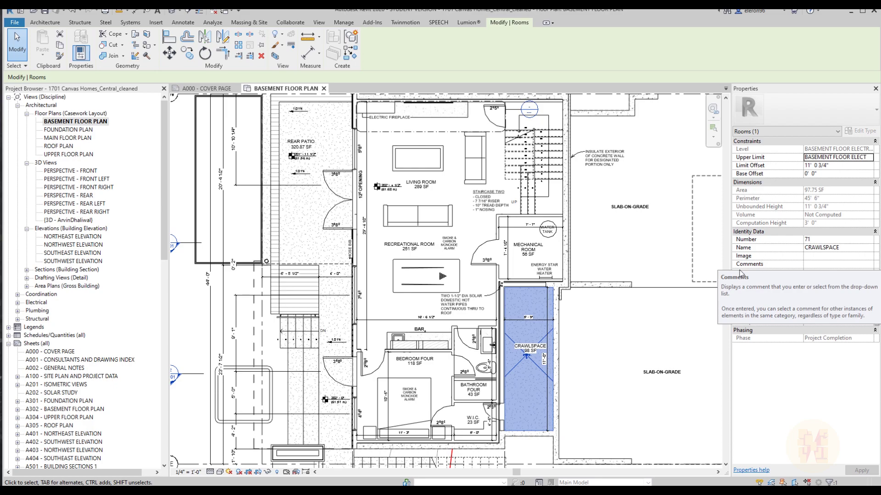
{"action": "left_click", "coordinate": [585, 324]}
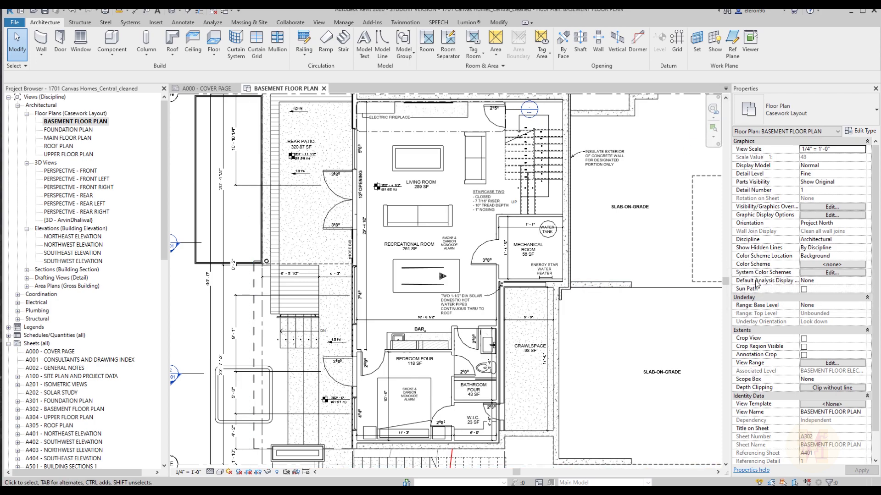
Step: Open the basement floor plan's color scheme settings, set the category to Rooms and review the Name scheme's values
{"action": "left_click", "coordinate": [828, 265]}
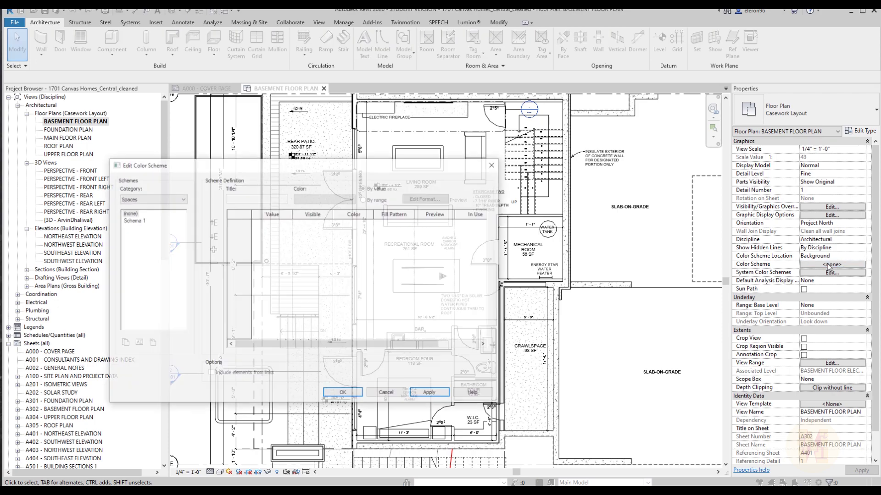
{"action": "left_click", "coordinate": [133, 221]}
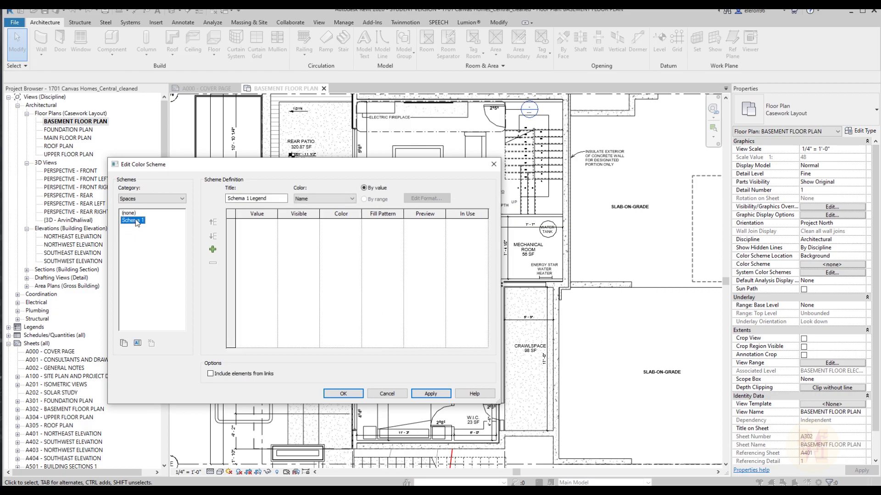
{"action": "left_click", "coordinate": [147, 198]}
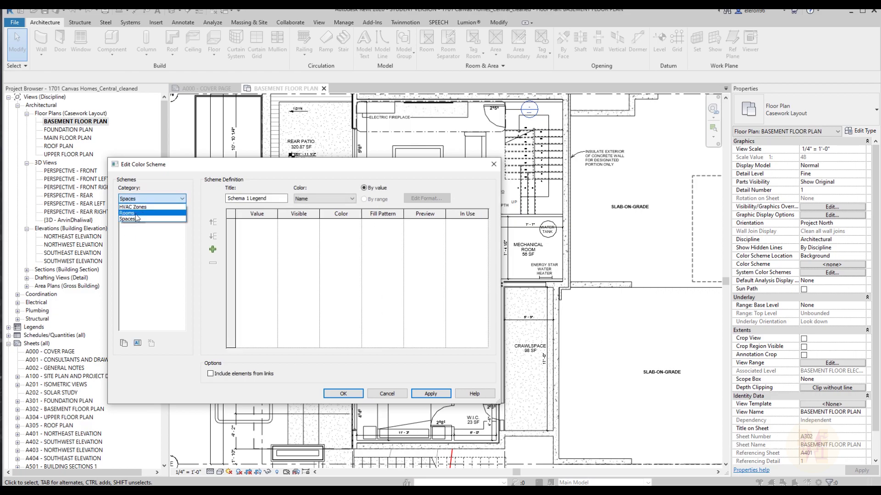
{"action": "left_click", "coordinate": [136, 214]}
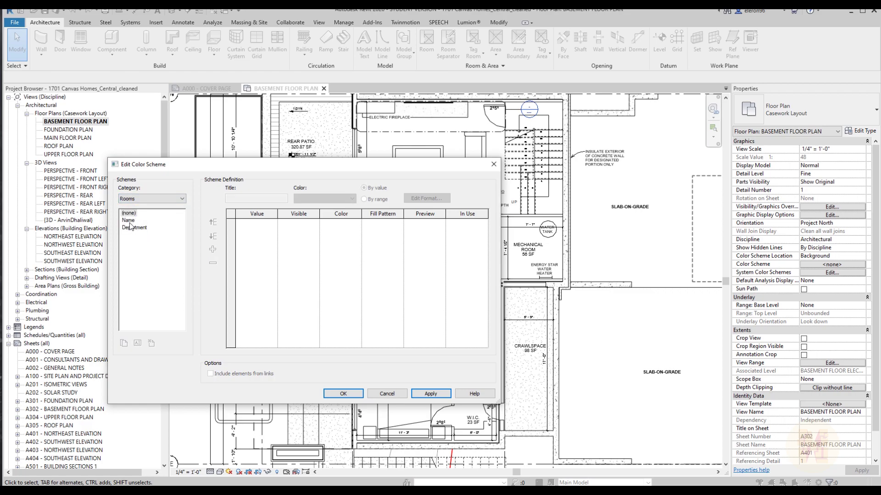
{"action": "left_click", "coordinate": [128, 221]}
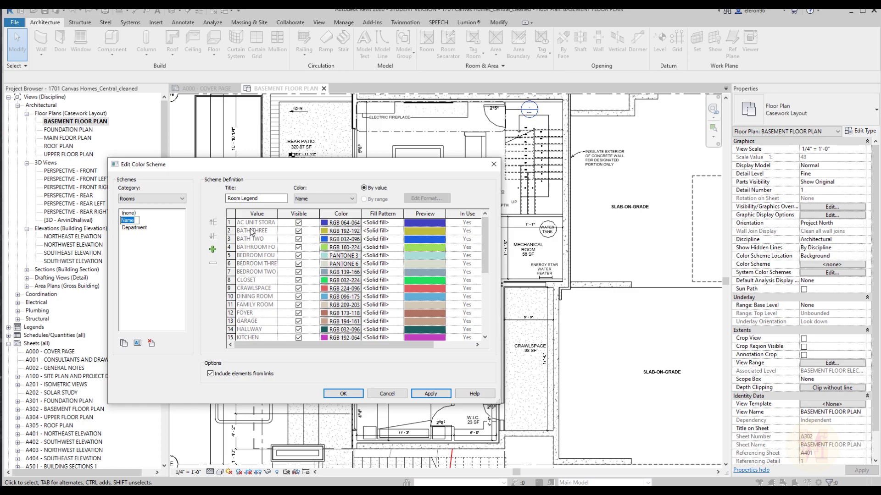
{"action": "scroll", "coordinate": [263, 301], "scroll_direction": "down", "scroll_amount": 5}
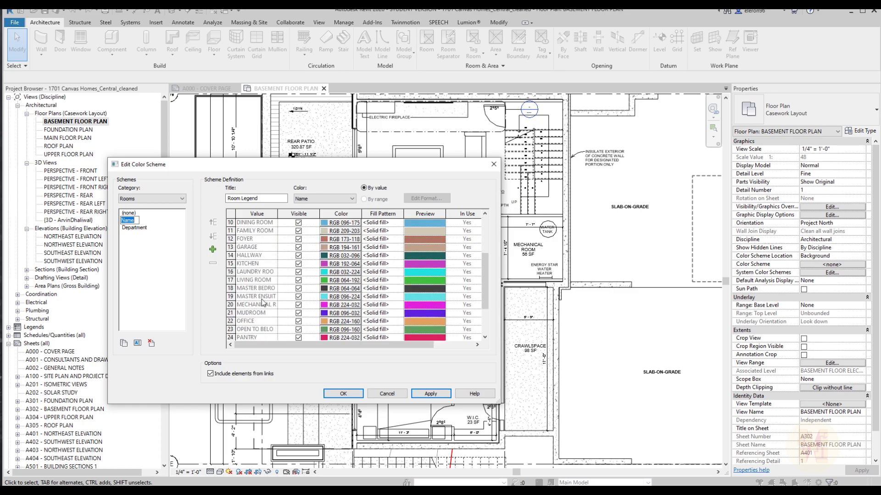
{"action": "scroll", "coordinate": [264, 301], "scroll_direction": "up", "scroll_amount": 5}
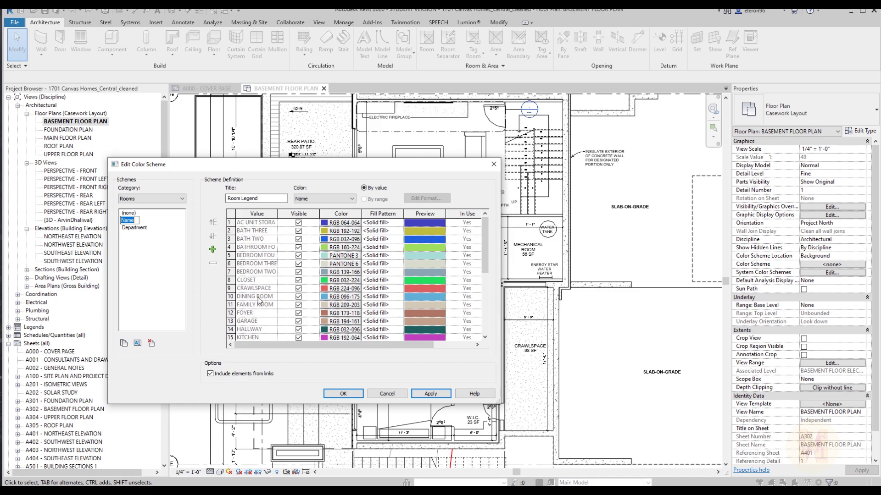
Step: Duplicate the Name room color scheme as Name 2
{"action": "left_click", "coordinate": [150, 260]}
{"action": "left_click", "coordinate": [123, 343]}
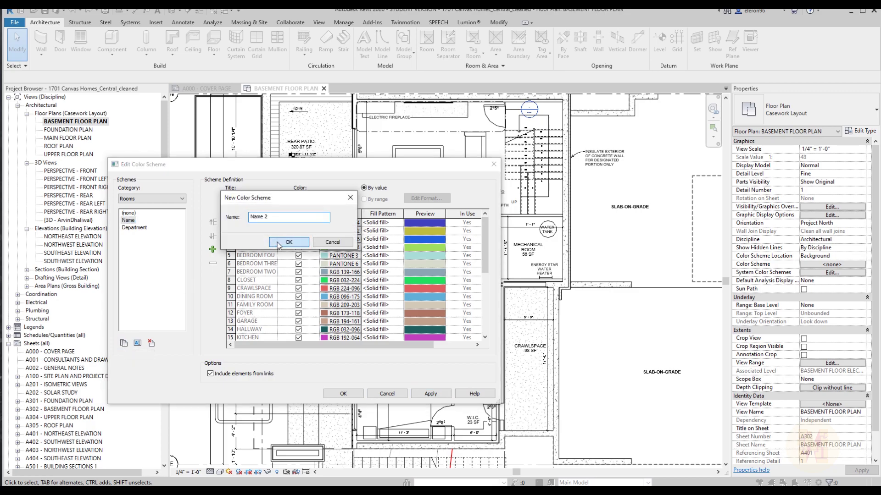
{"action": "left_click", "coordinate": [279, 243]}
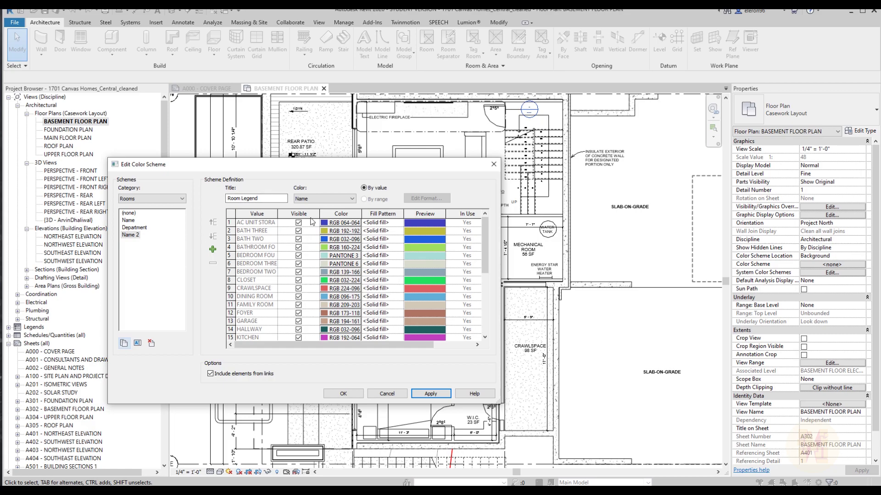
Step: Color the Name 2 scheme by room Number and apply it to the basement floor plan
{"action": "left_click", "coordinate": [312, 202]}
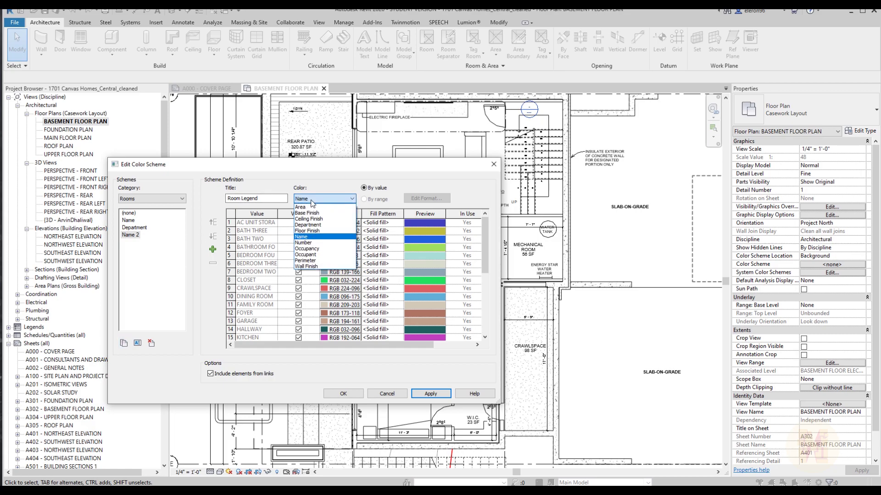
{"action": "left_click", "coordinate": [303, 243]}
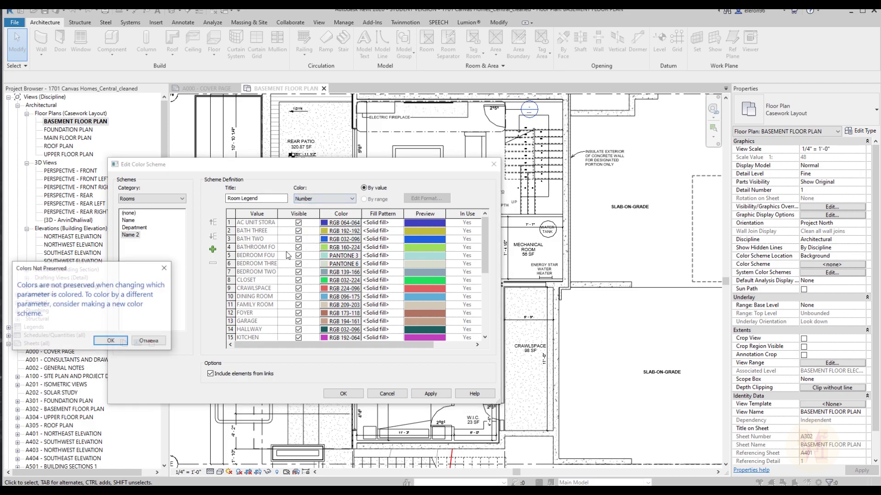
{"action": "left_click", "coordinate": [111, 342]}
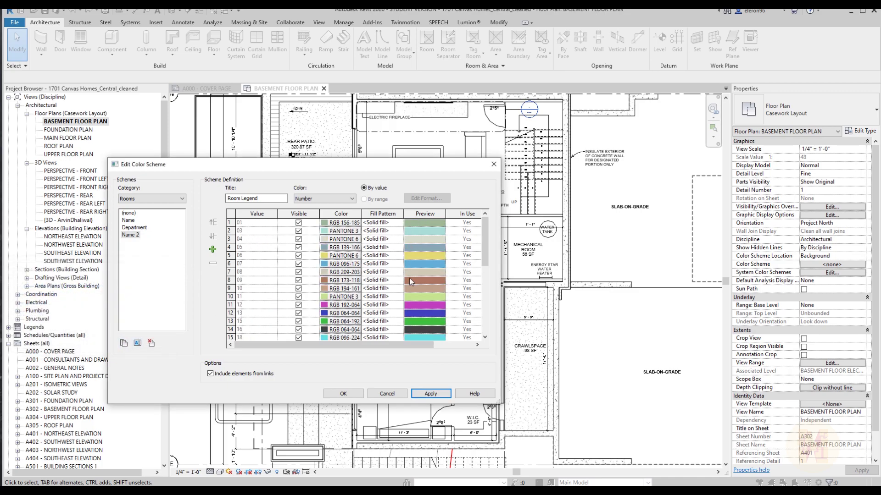
{"action": "left_click", "coordinate": [344, 394]}
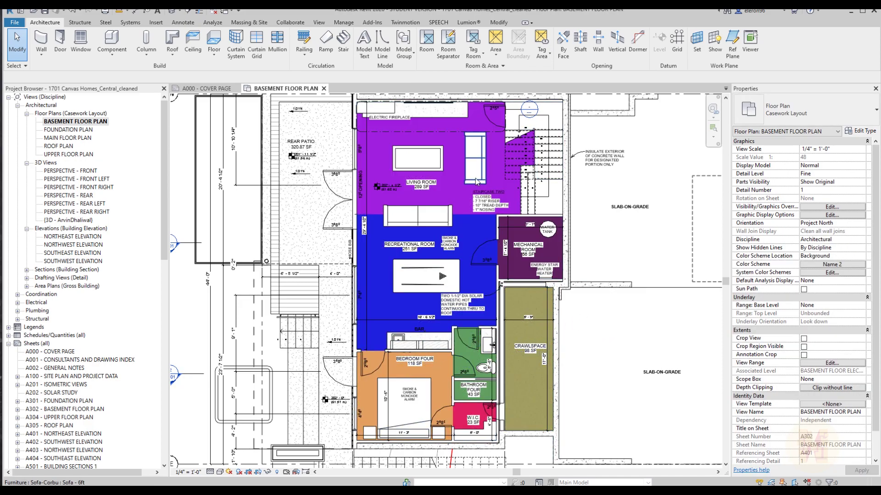
Step: Change the Name 2 scheme to color rooms by Area and apply it to the plan
{"action": "left_click", "coordinate": [825, 405]}
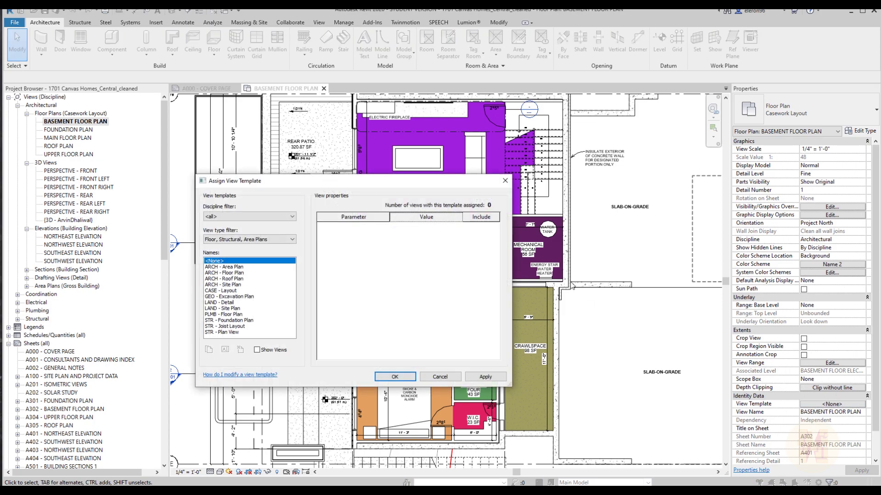
{"action": "key", "text": "Escape"}
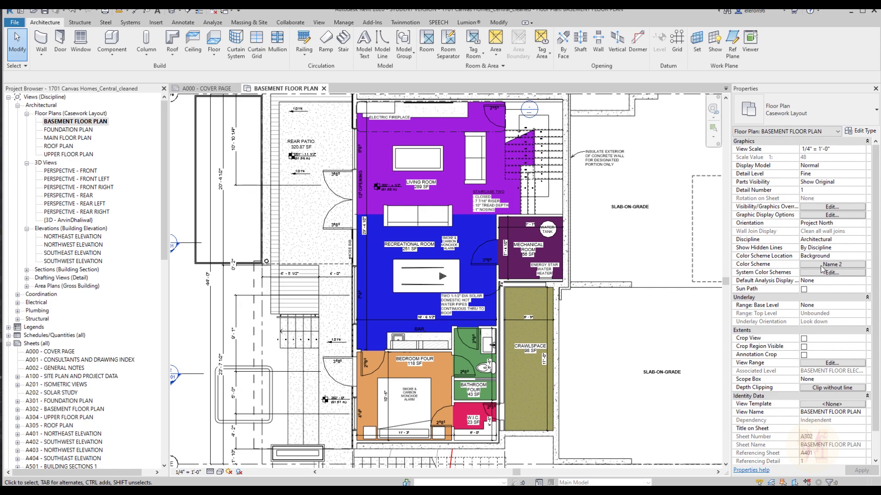
{"action": "left_click", "coordinate": [832, 264]}
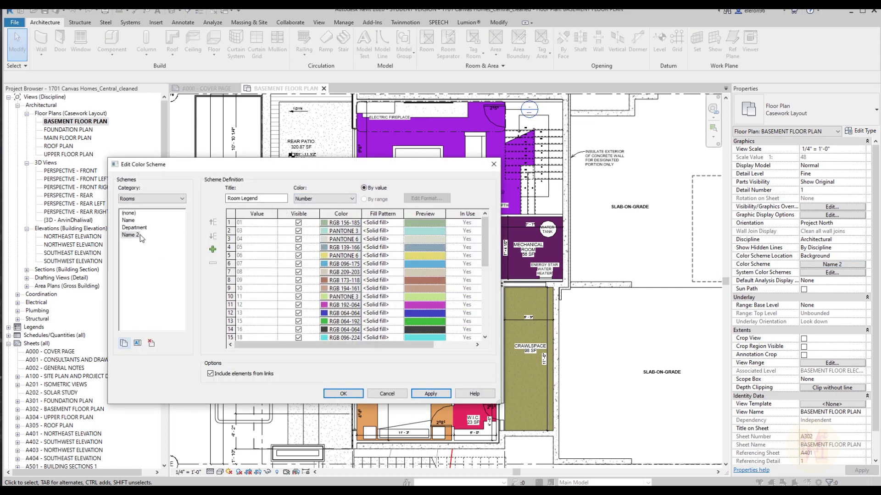
{"action": "left_click", "coordinate": [332, 199]}
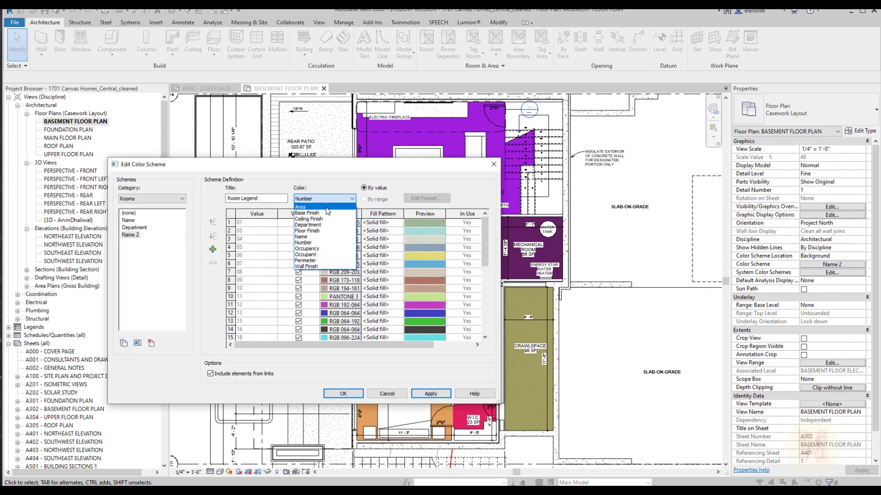
{"action": "left_click", "coordinate": [320, 214]}
{"action": "left_click", "coordinate": [110, 340]}
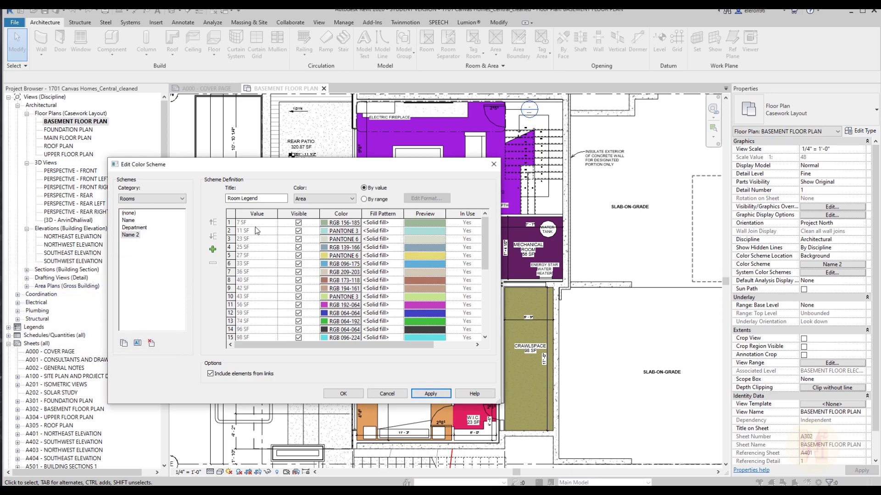
{"action": "left_click", "coordinate": [343, 393]}
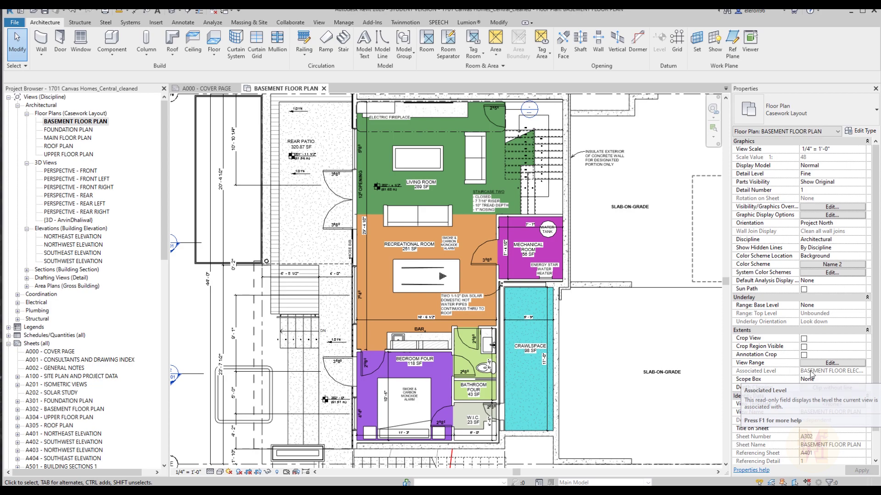
Step: Set the Name 2 scheme to color rooms by Name and apply it to the plan
{"action": "left_click", "coordinate": [817, 270]}
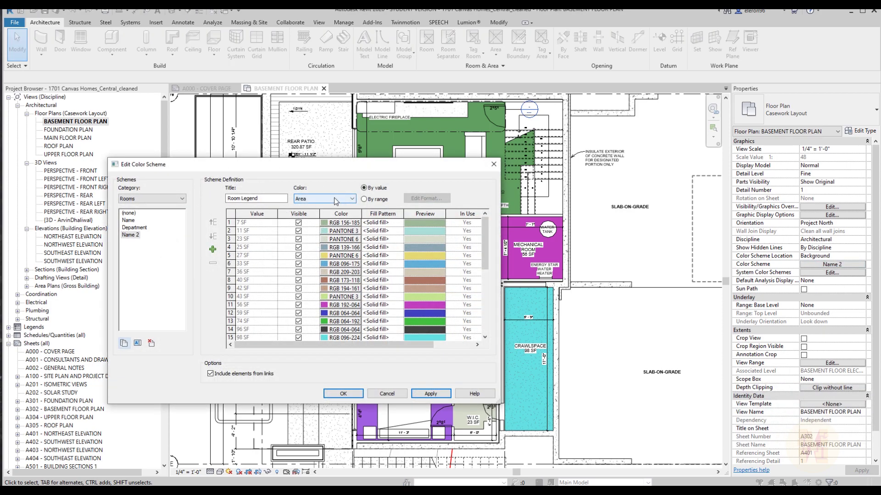
{"action": "left_click", "coordinate": [322, 200]}
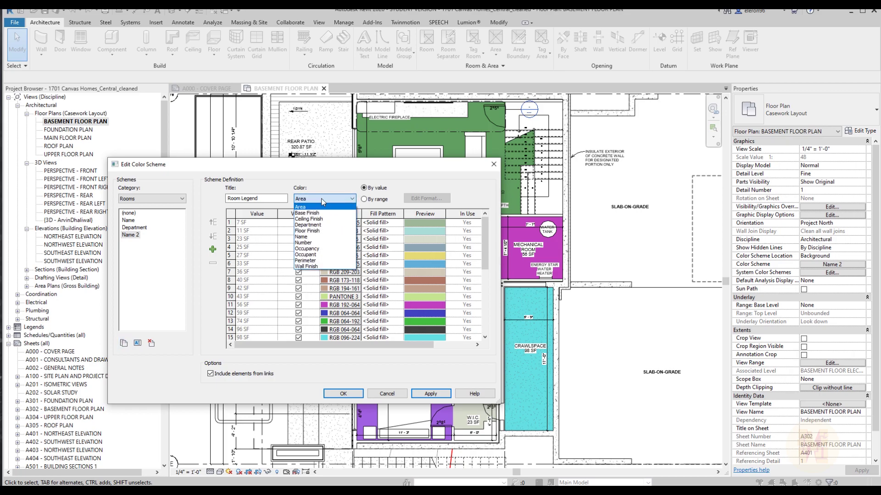
{"action": "left_click", "coordinate": [316, 247]}
{"action": "left_click", "coordinate": [112, 341]}
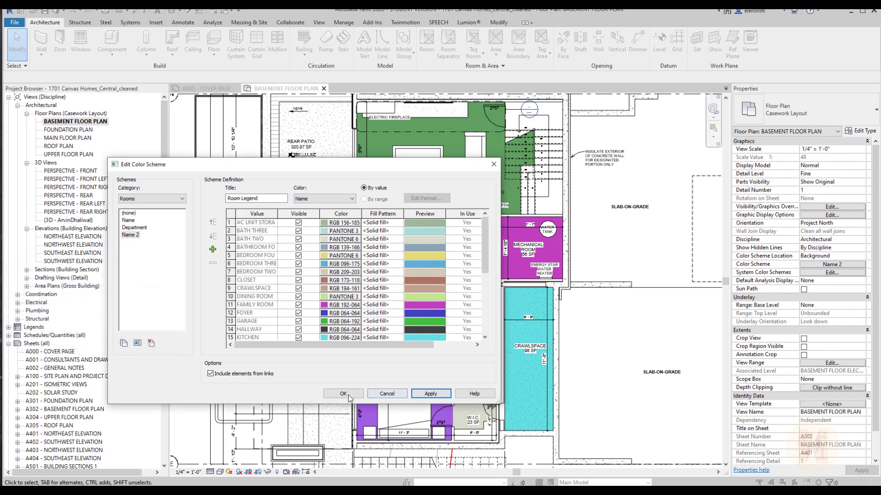
{"action": "left_click", "coordinate": [344, 394]}
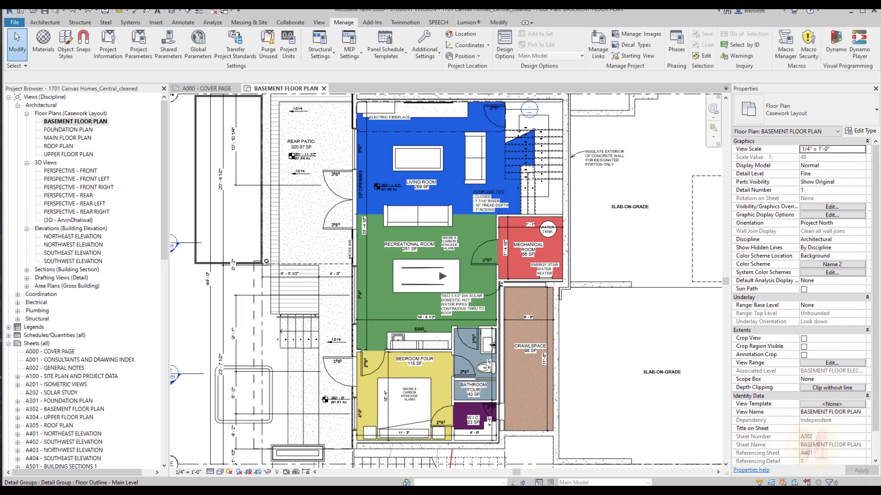
Step: Check the crawlspace room's properties, then start a new project parameter named "Fire safe" for the Rooms category
{"action": "left_click", "coordinate": [528, 361]}
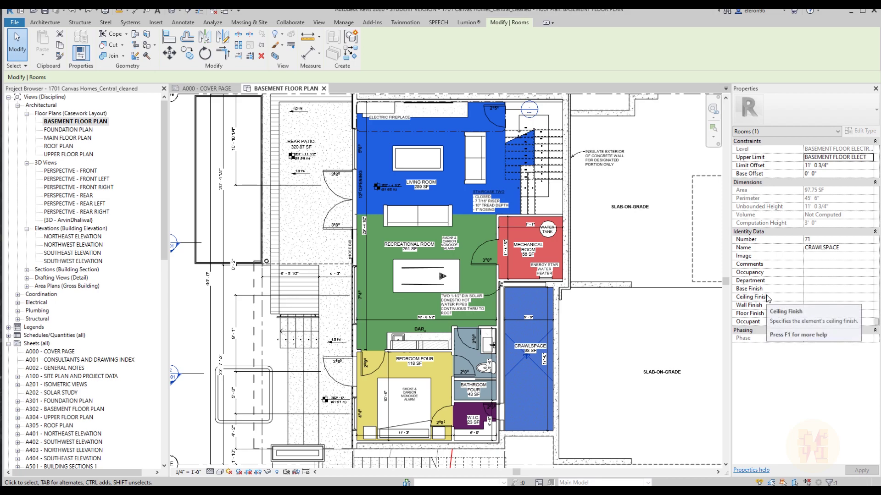
{"action": "left_click", "coordinate": [580, 299]}
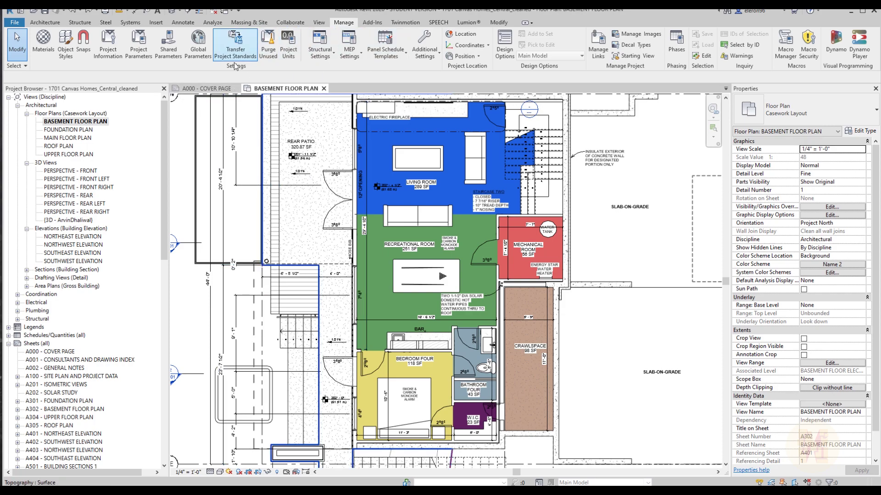
{"action": "left_click", "coordinate": [139, 51]}
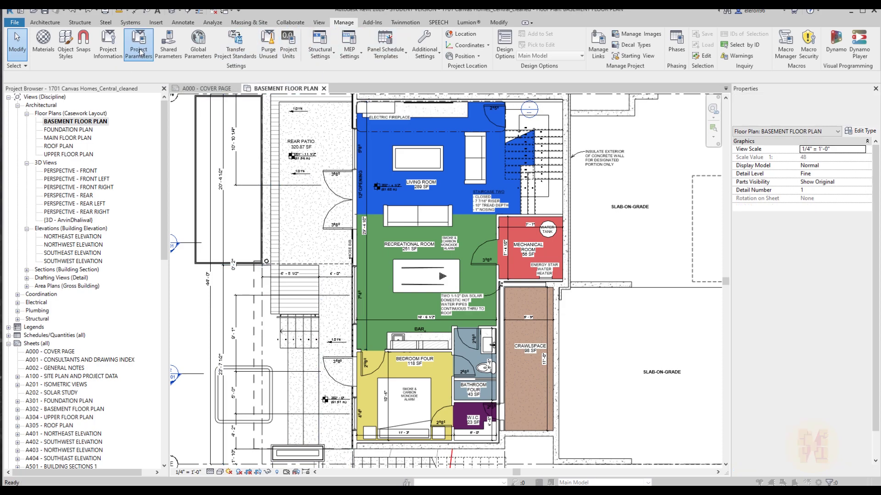
{"action": "left_click", "coordinate": [492, 206]}
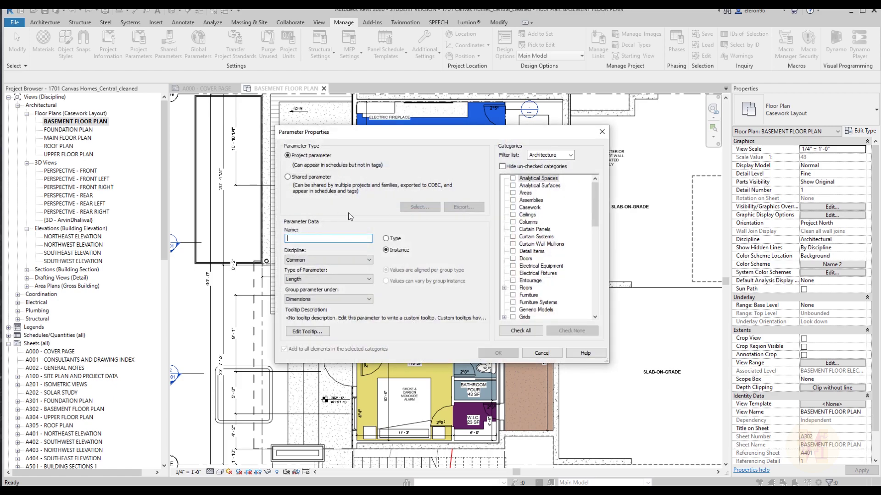
{"action": "type", "text": "Fire safe"}
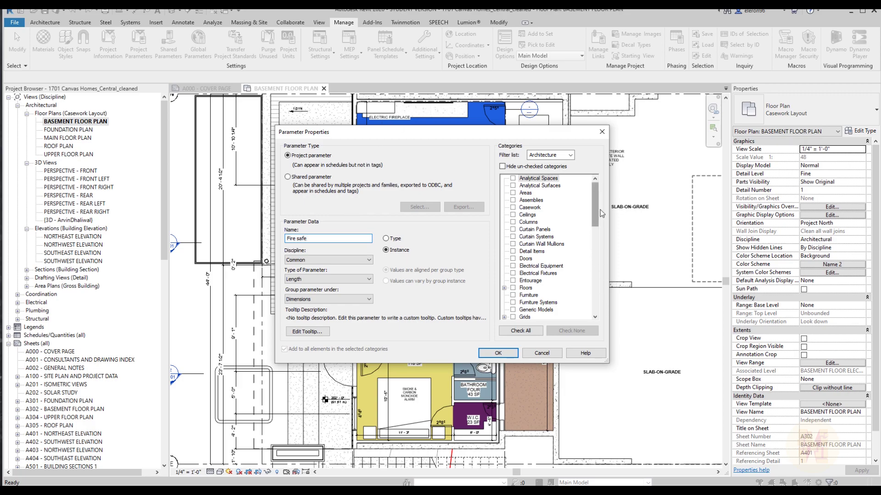
{"action": "left_click_drag", "start_coordinate": [598, 207], "coordinate": [600, 265]}
{"action": "left_click", "coordinate": [513, 281]}
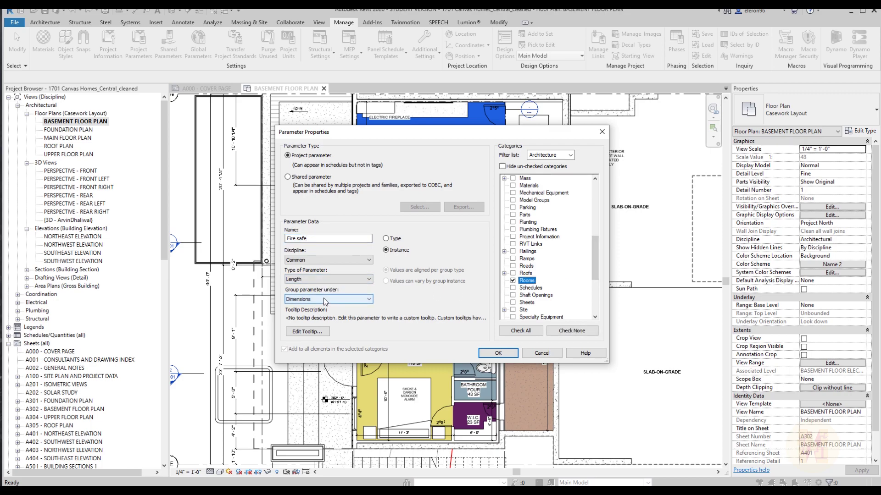
Step: Set the Fire safe parameter's type to Text and add it to the project parameters
{"action": "left_click", "coordinate": [328, 279]}
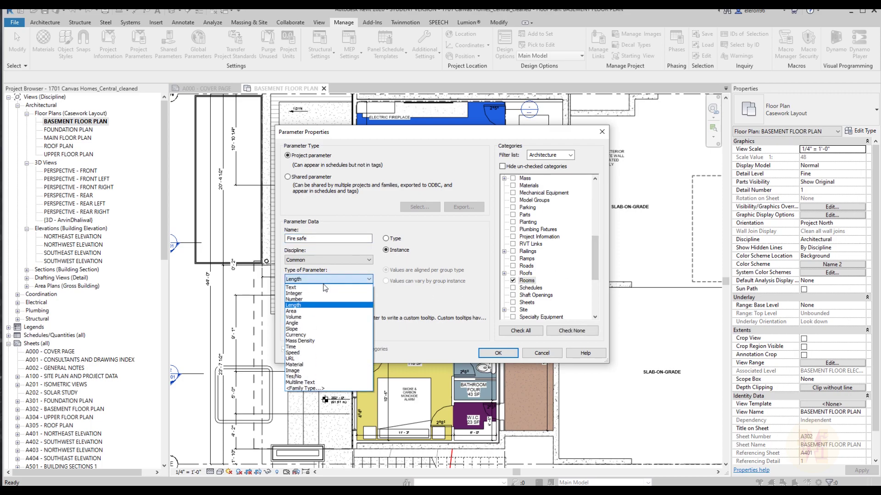
{"action": "left_click", "coordinate": [322, 287]}
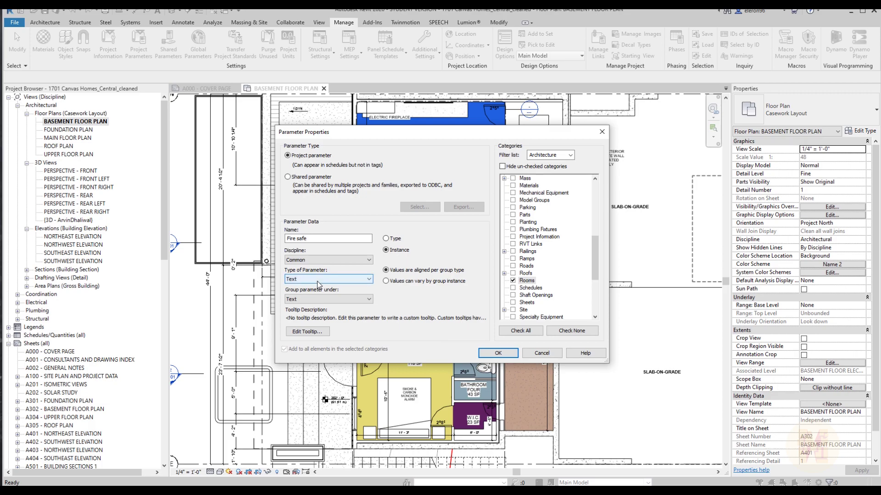
{"action": "left_click", "coordinate": [318, 282]}
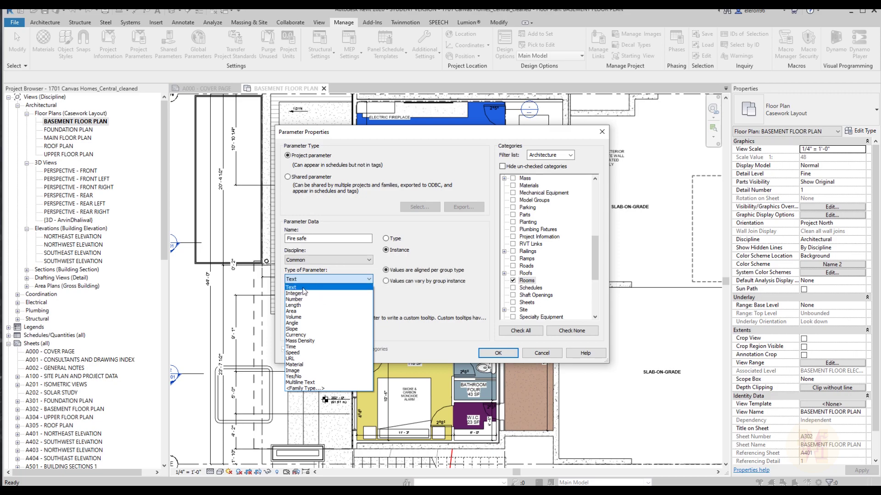
{"action": "left_click", "coordinate": [303, 288]}
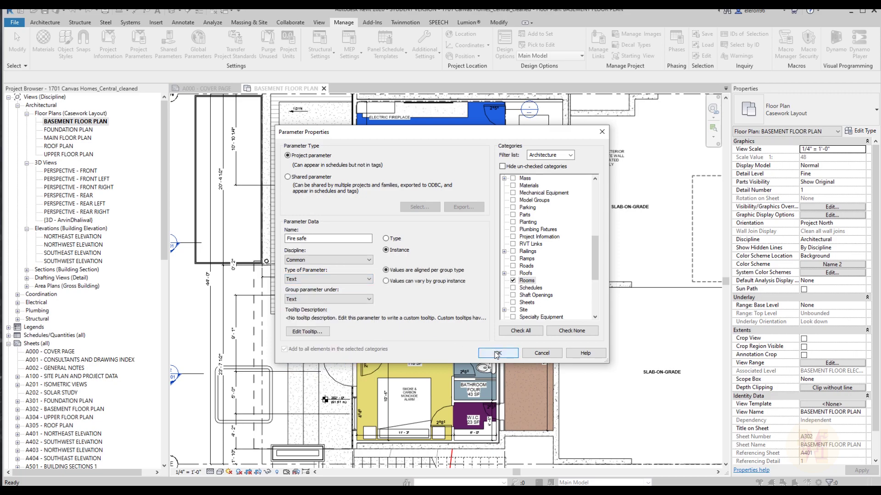
{"action": "left_click", "coordinate": [500, 352]}
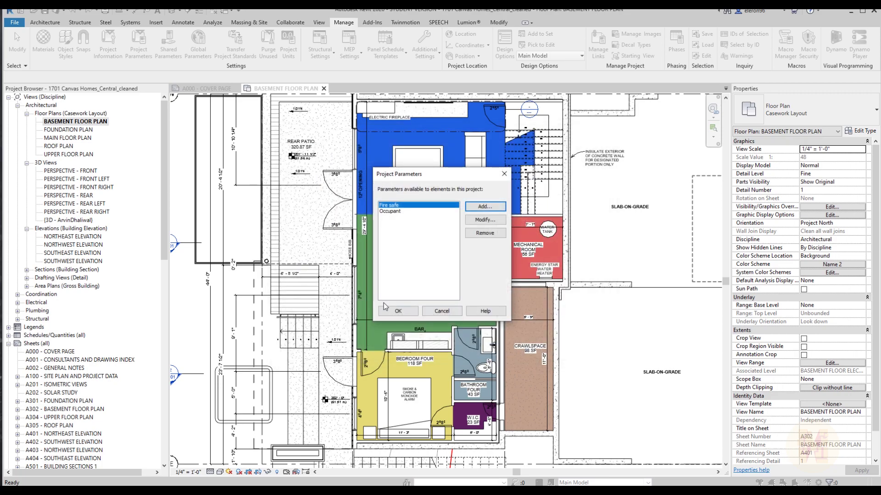
{"action": "left_click", "coordinate": [397, 311]}
Step: Set the crawlspace room's Fire safe value to 30 min
{"action": "key", "text": "Tab"}
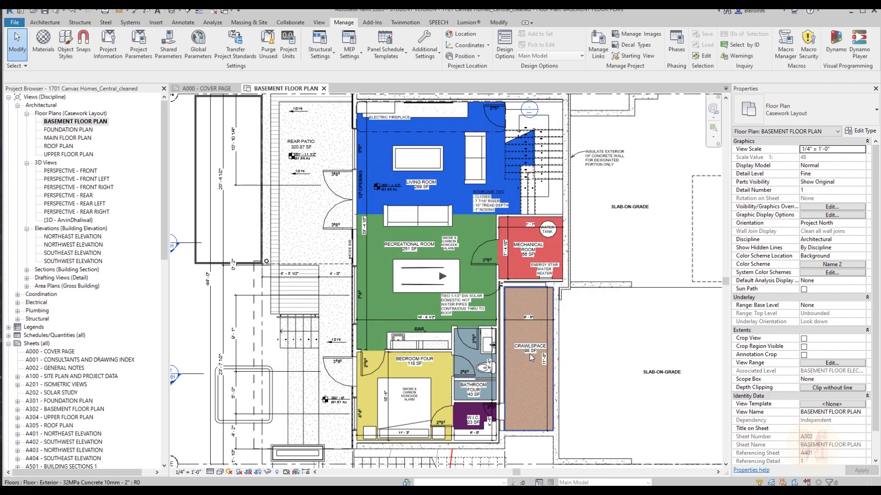
{"action": "left_click", "coordinate": [531, 357]}
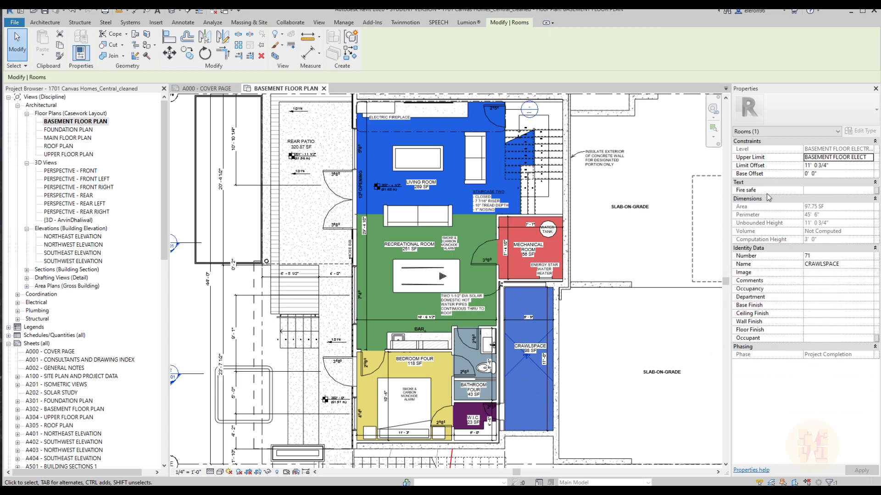
{"action": "left_click", "coordinate": [823, 193]}
{"action": "type", "text": "30 min"}
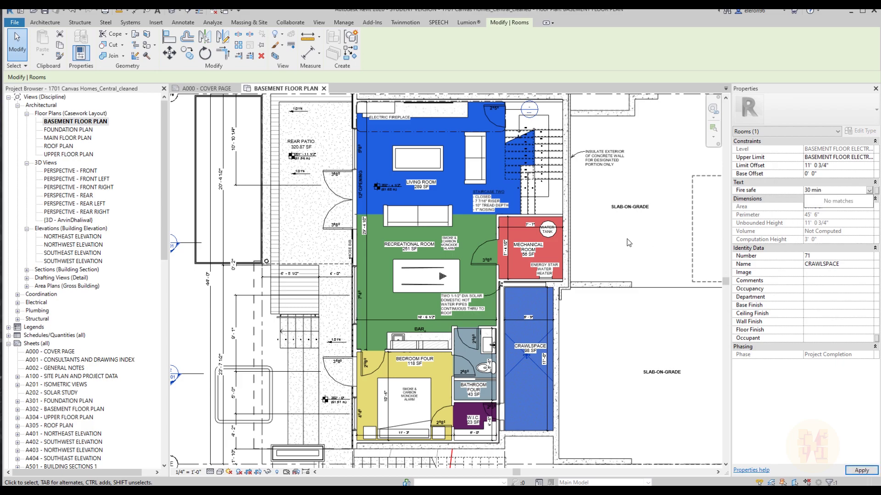
{"action": "key", "text": "Return"}
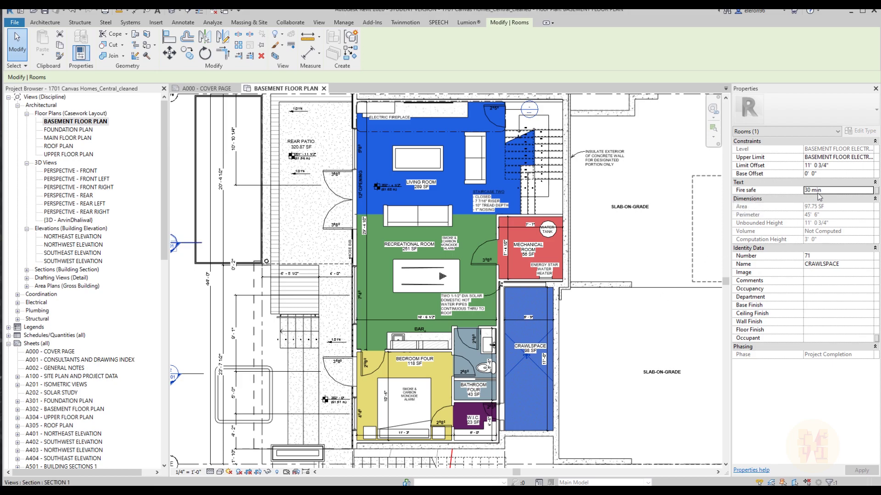
{"action": "key", "text": "Escape"}
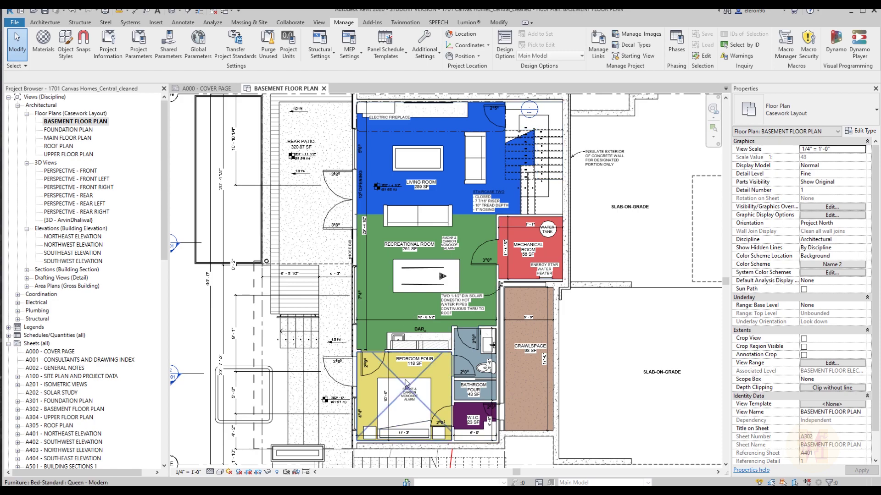
Step: Set the Bedroom Four room's Fire safe value to 10 min
{"action": "left_click", "coordinate": [407, 378]}
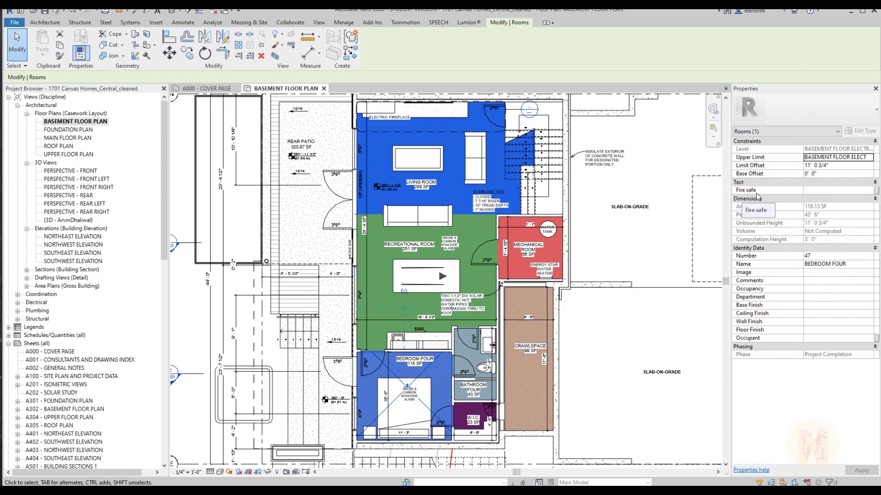
{"action": "left_click", "coordinate": [818, 192]}
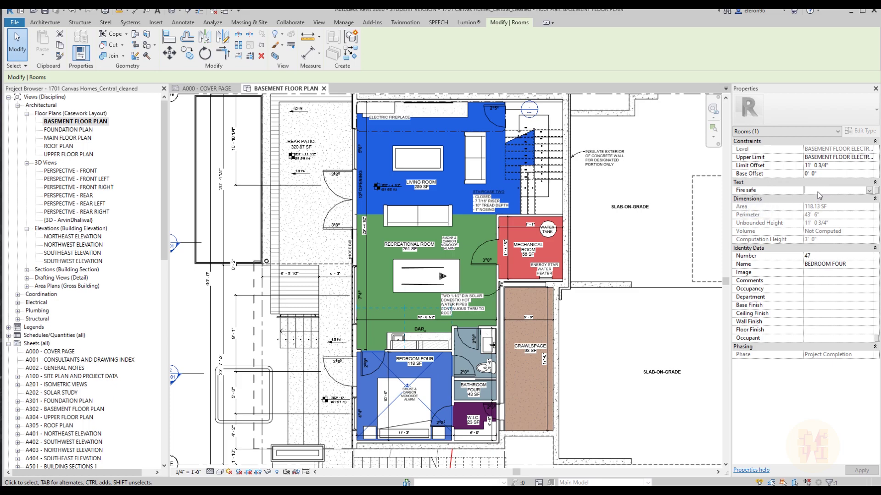
{"action": "type", "text": "10 min"}
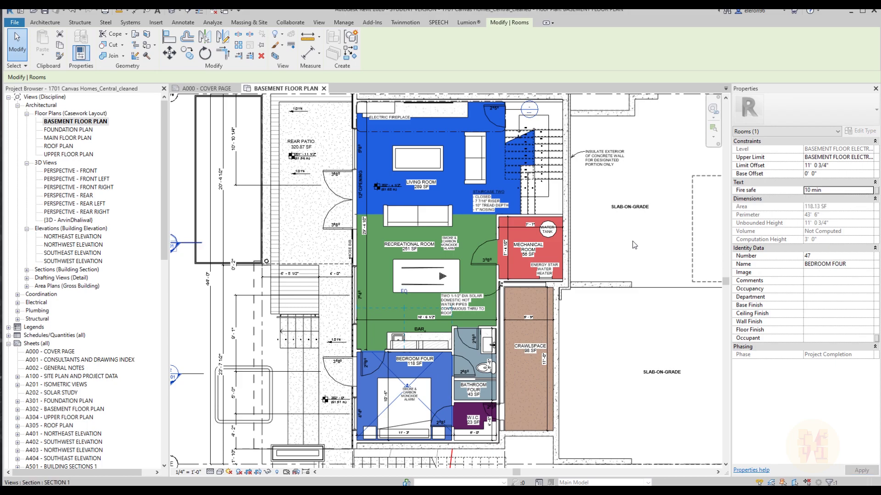
{"action": "left_click", "coordinate": [634, 244]}
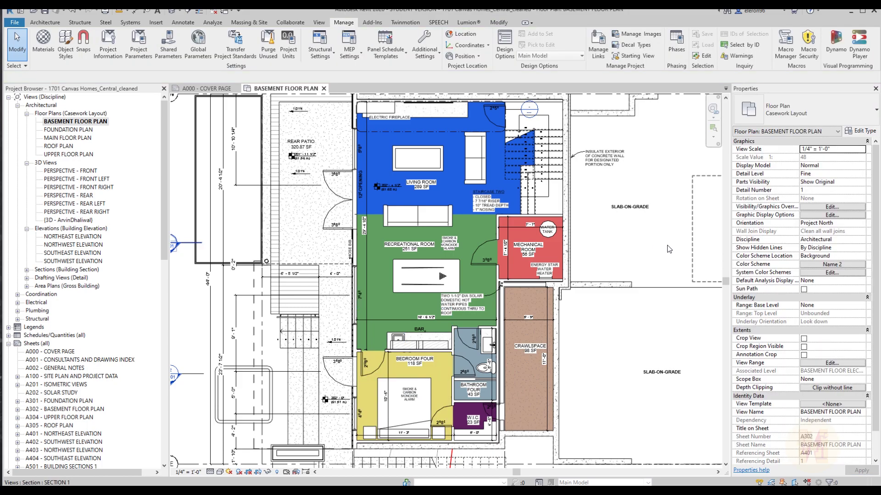
Step: Set the plan's Name 2 color scheme to color rooms by Fire safe, accepting the loss of existing colors
{"action": "left_click", "coordinate": [832, 264]}
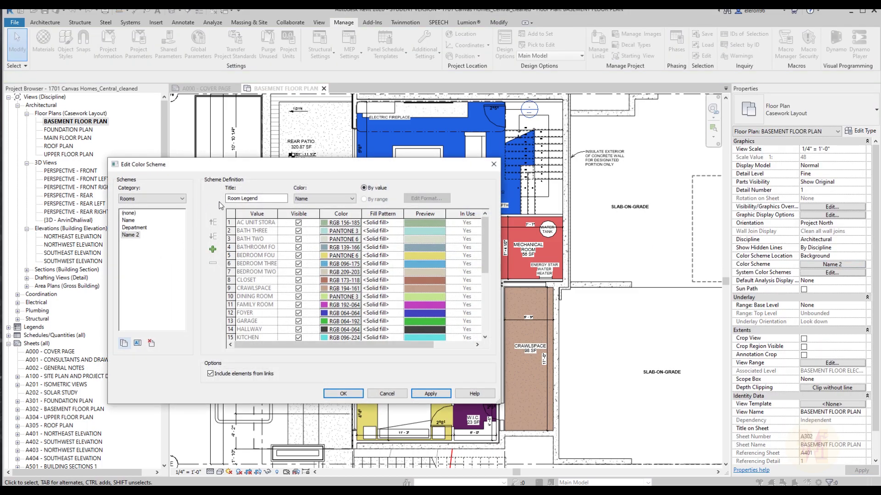
{"action": "left_click", "coordinate": [344, 199]}
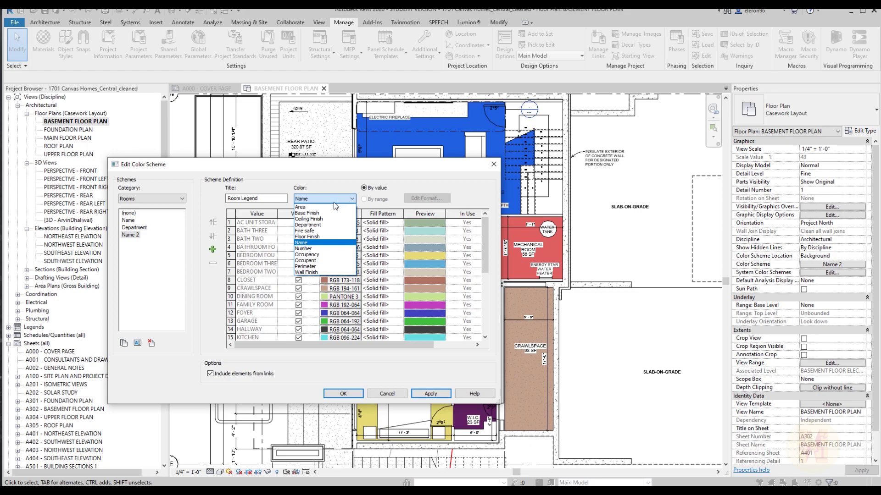
{"action": "left_click", "coordinate": [307, 232]}
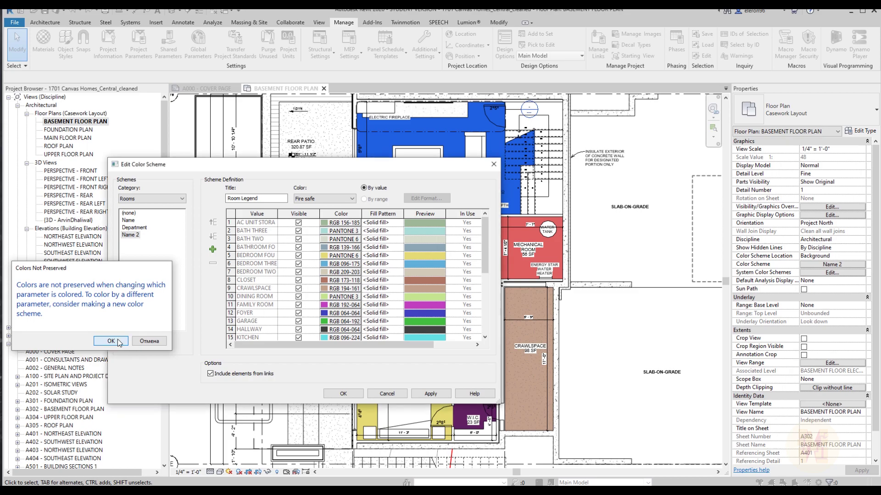
{"action": "left_click", "coordinate": [111, 341]}
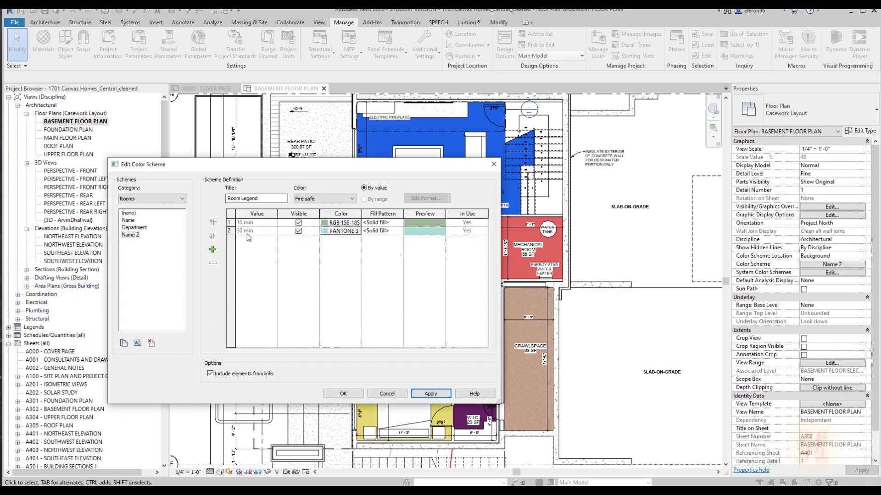
Step: Add an entry with the default name and a 40 min entry to the Fire safe color scheme
{"action": "left_click", "coordinate": [213, 249]}
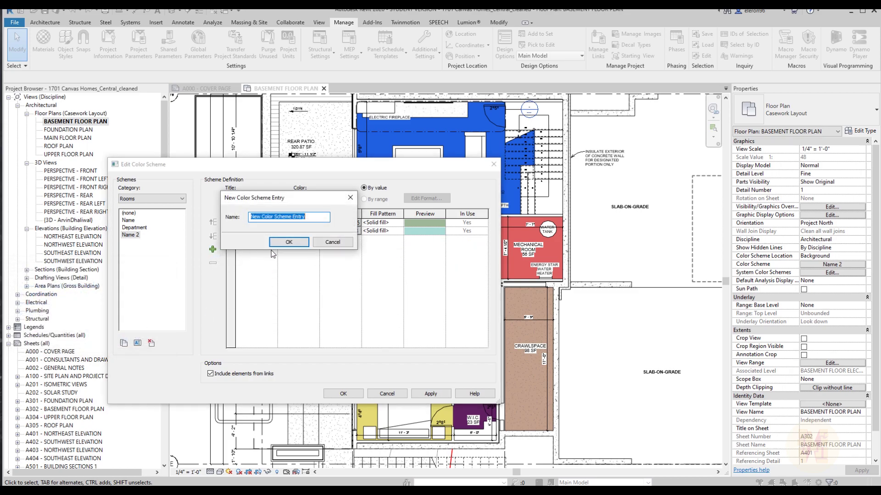
{"action": "left_click", "coordinate": [288, 242]}
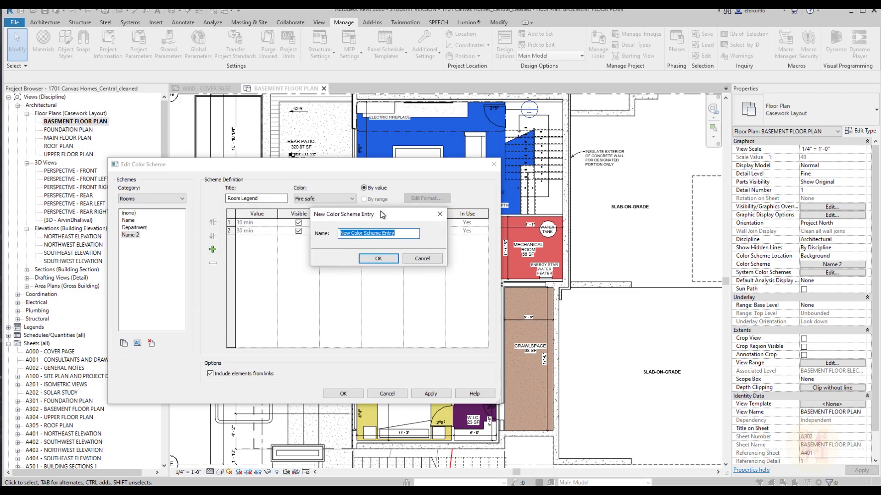
{"action": "left_click", "coordinate": [362, 296]}
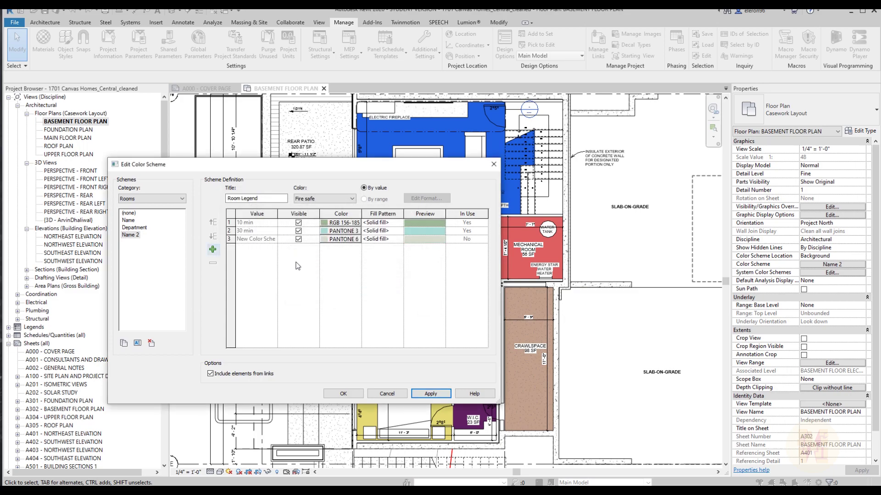
{"action": "left_click", "coordinate": [213, 250]}
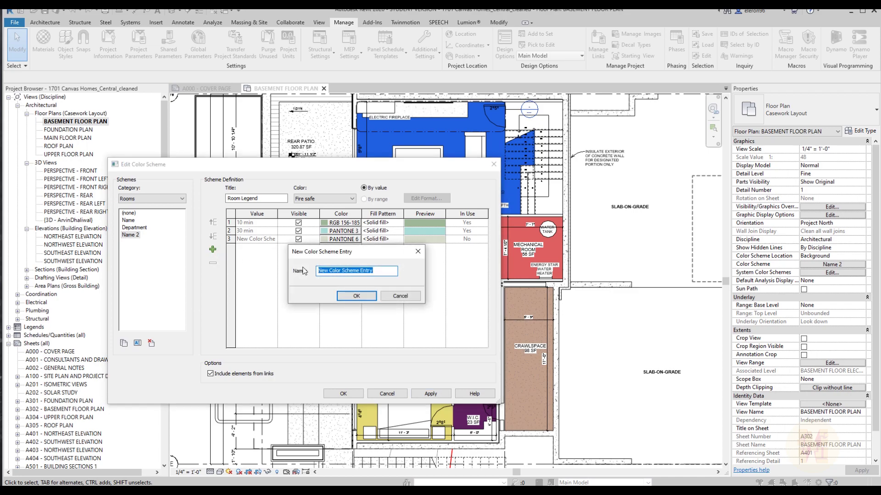
{"action": "type", "text": "4"}
{"action": "left_click", "coordinate": [357, 296]}
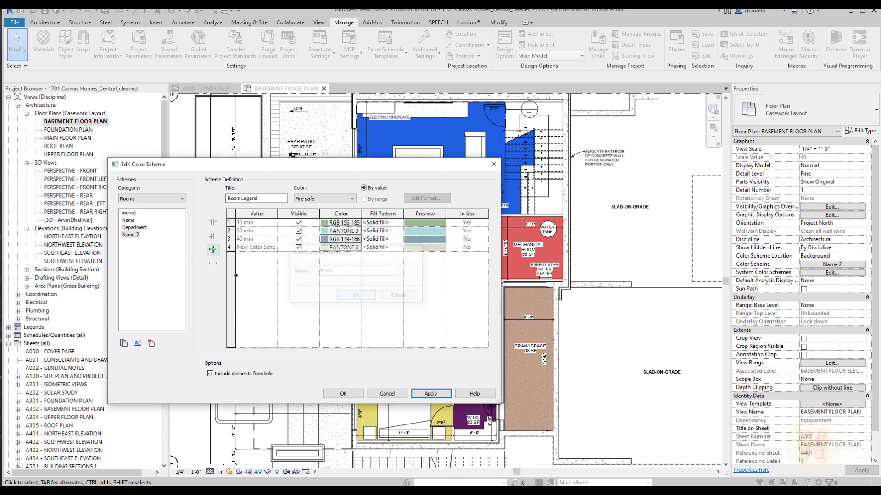
Step: Add NONE and 60 min entries to the Fire safe color scheme and apply it to the basement plan
{"action": "left_click", "coordinate": [213, 250]}
{"action": "type", "text": "N"}
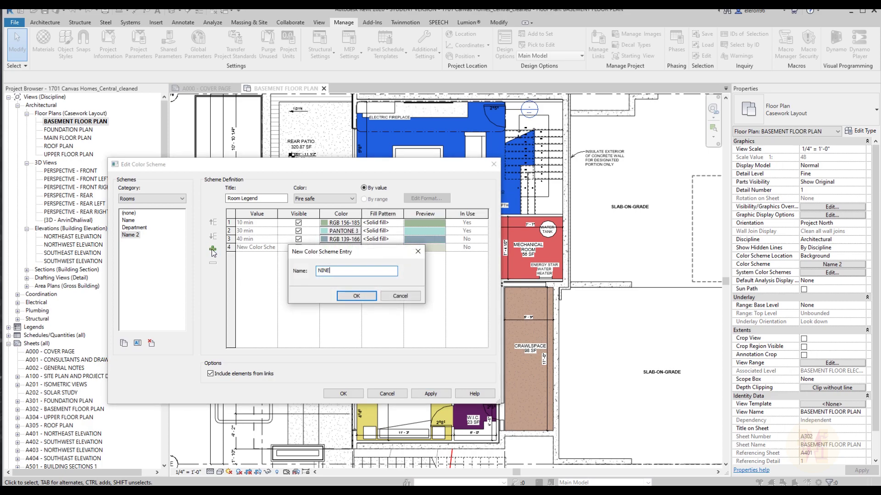
{"action": "type", "text": "ON"}
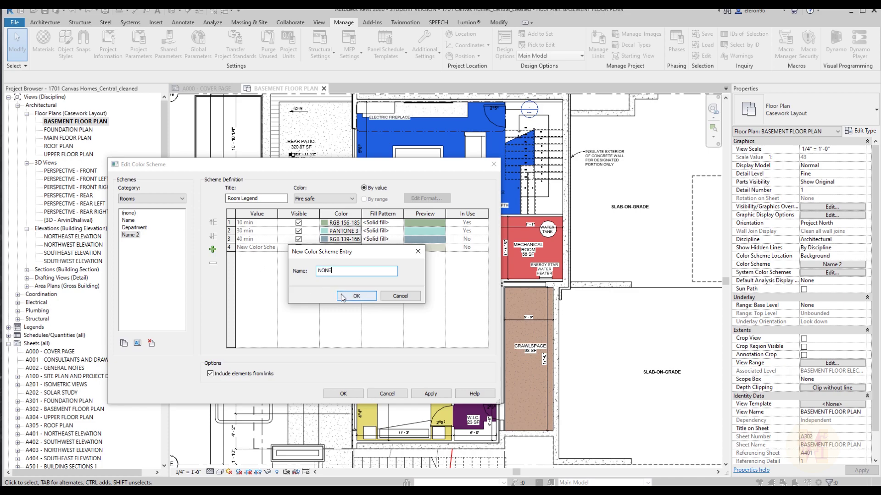
{"action": "left_click", "coordinate": [356, 300]}
{"action": "left_click", "coordinate": [213, 249]}
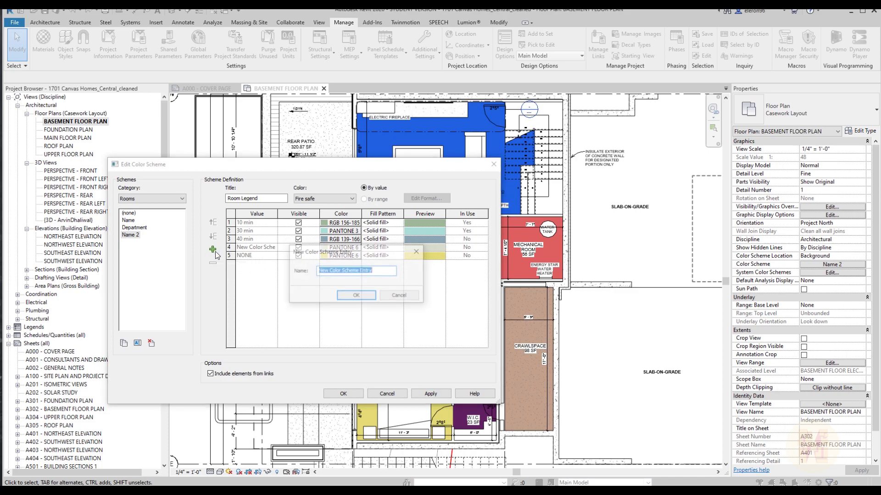
{"action": "type", "text": "60 min"}
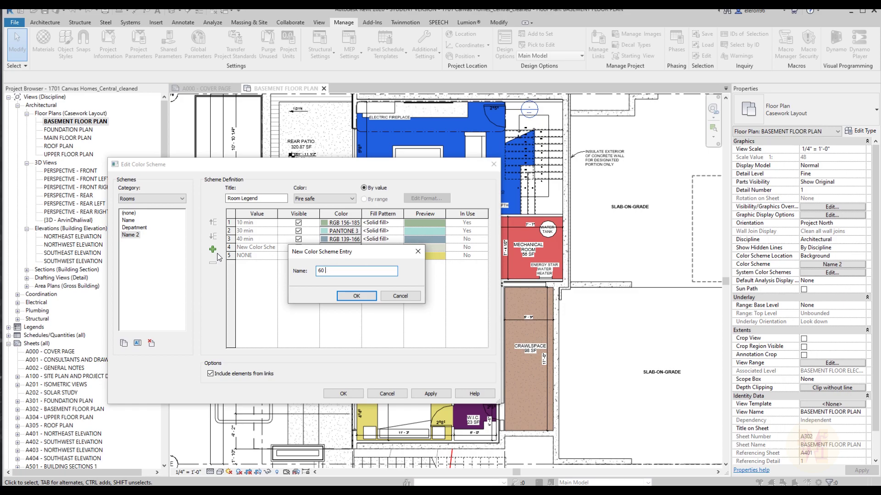
{"action": "left_click", "coordinate": [356, 296]}
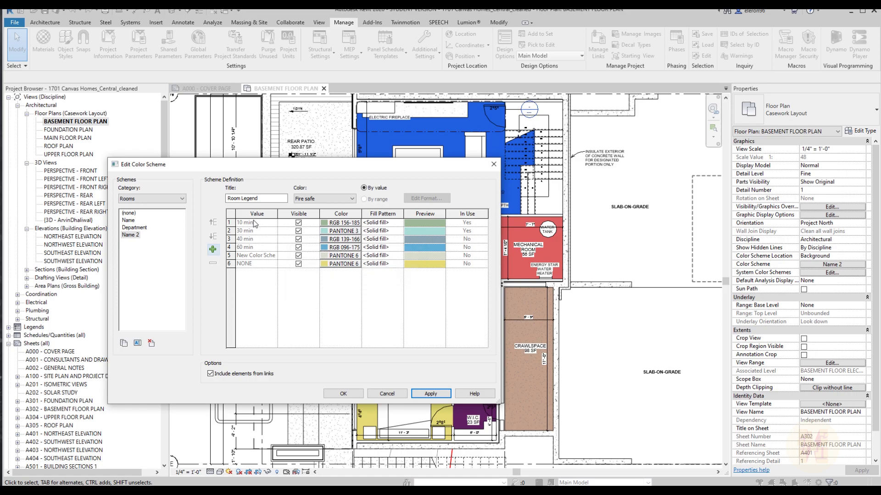
{"action": "left_click", "coordinate": [353, 394]}
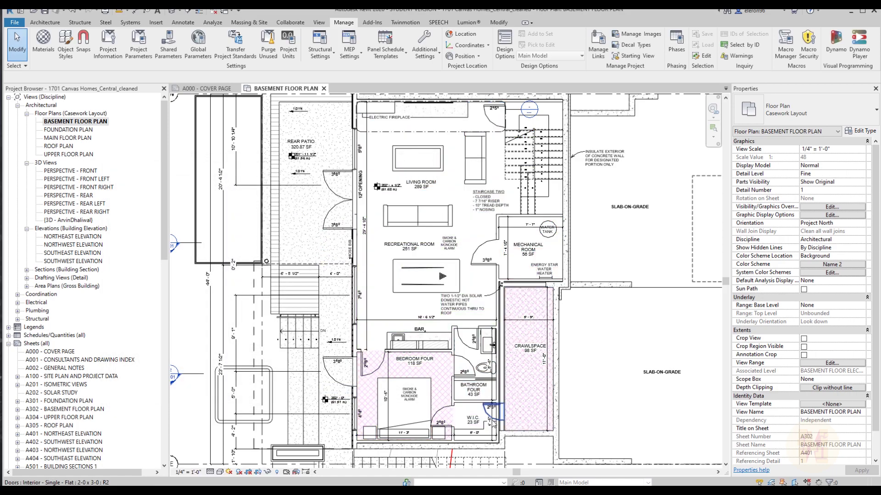
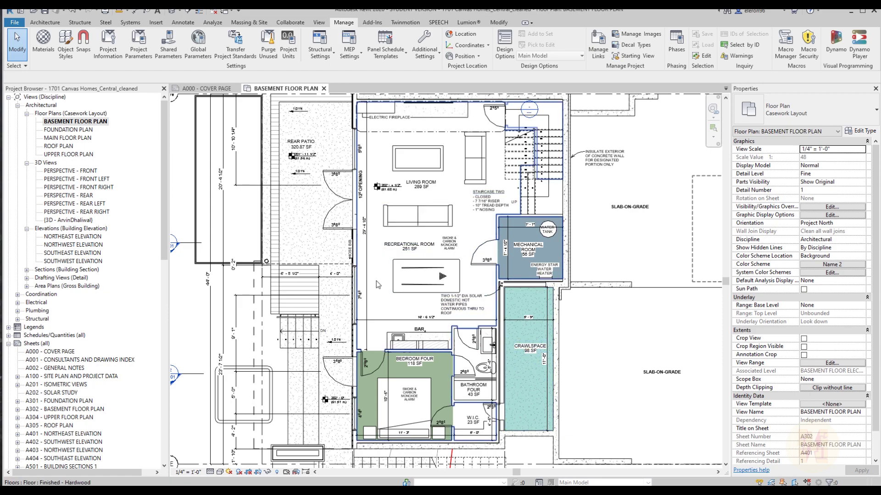
Step: Check the extents of the existing rooms with the Room tool and reveal the hidden elements in the basement plan
{"action": "middle_click_drag", "start_coordinate": [475, 160], "coordinate": [421, 207]}
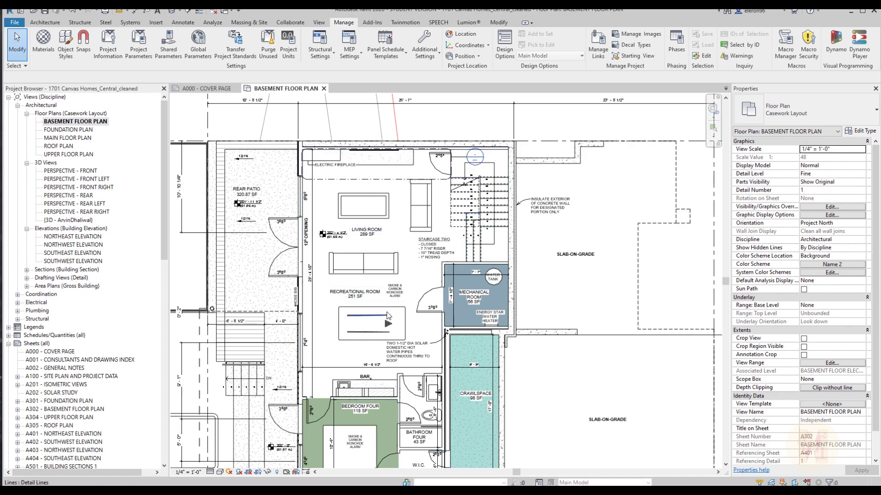
{"action": "left_click", "coordinate": [45, 22]}
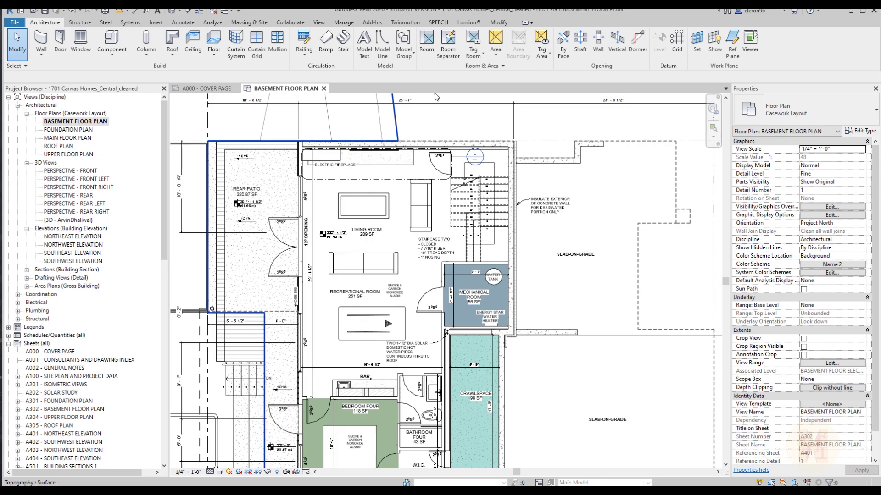
{"action": "left_click", "coordinate": [427, 42]}
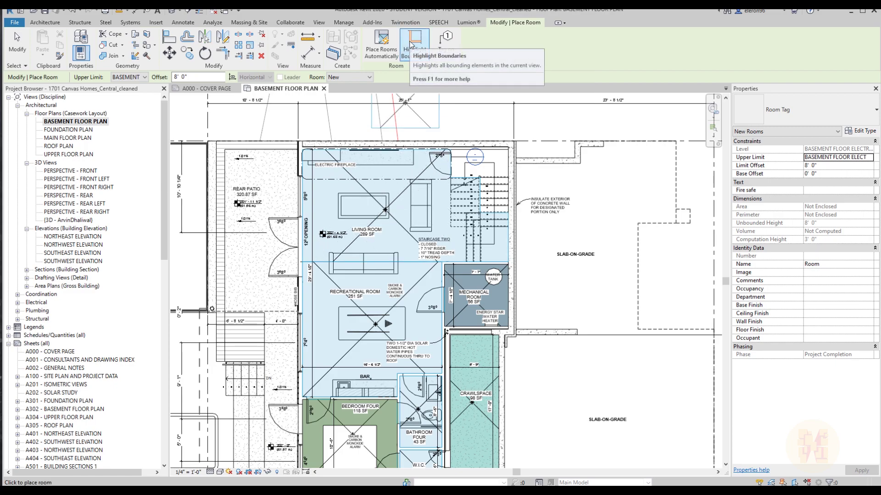
{"action": "key", "text": "Escape"}
{"action": "key", "text": "Escape"}
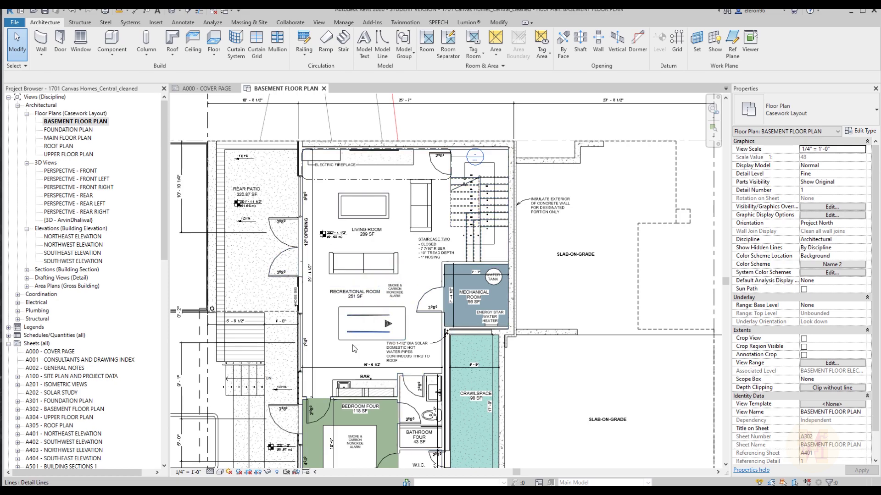
{"action": "key", "text": "r"}
{"action": "key", "text": "h"}
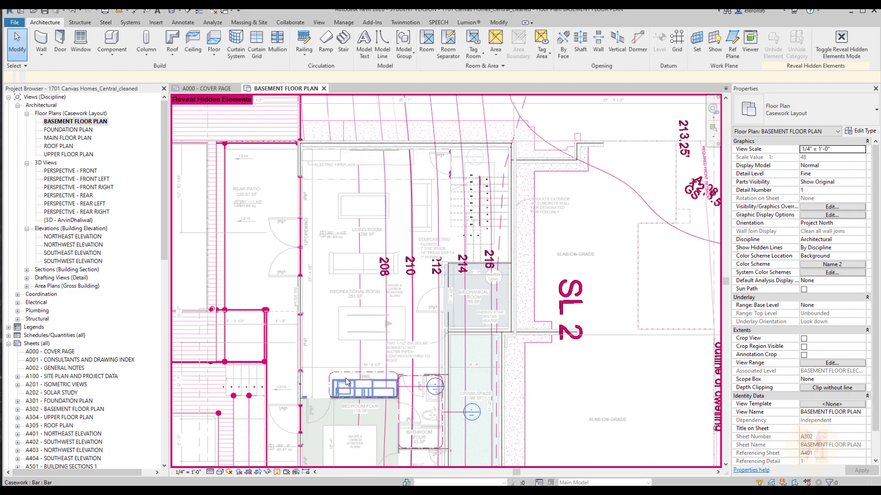
Step: Stop revealing hidden elements and check the extents of the basement plan's existing rooms with the Room tool
{"action": "left_click", "coordinate": [277, 473]}
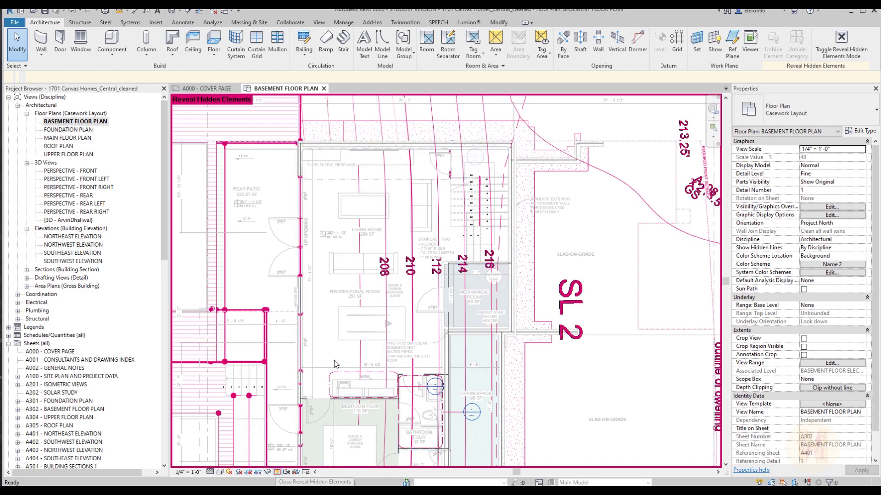
{"action": "left_click", "coordinate": [425, 50]}
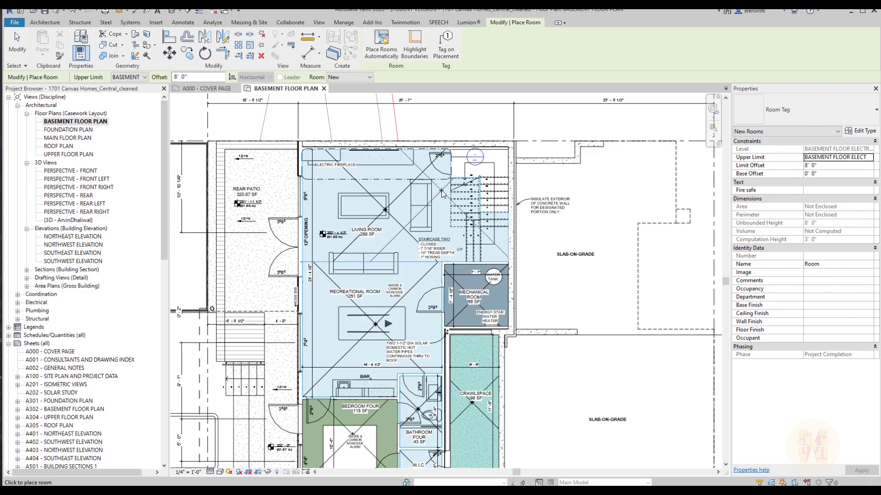
{"action": "key", "text": "Escape"}
{"action": "key", "text": "Escape"}
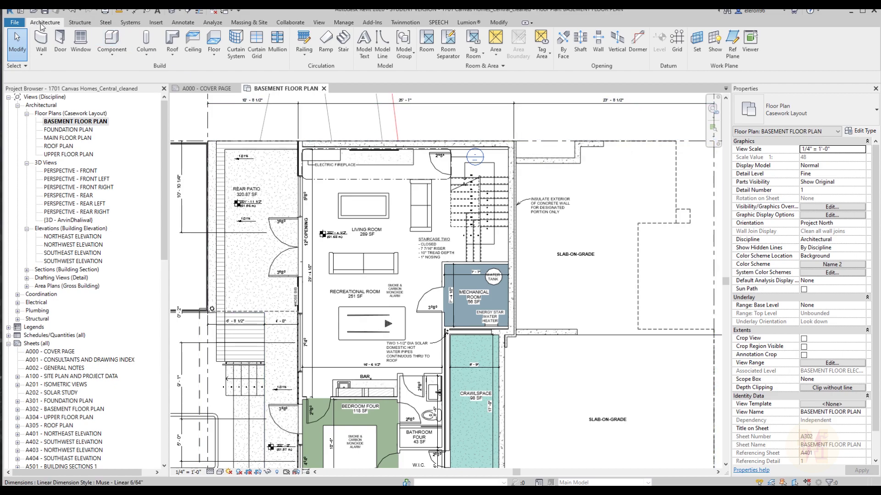
{"action": "left_click", "coordinate": [426, 42]}
{"action": "key", "text": "Escape"}
{"action": "key", "text": "Escape"}
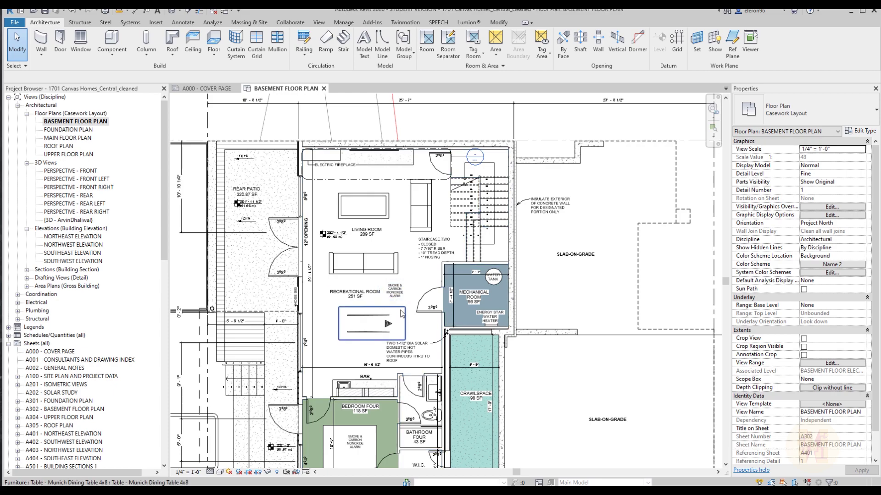
{"action": "key", "text": "r"}
{"action": "key", "text": "m"}
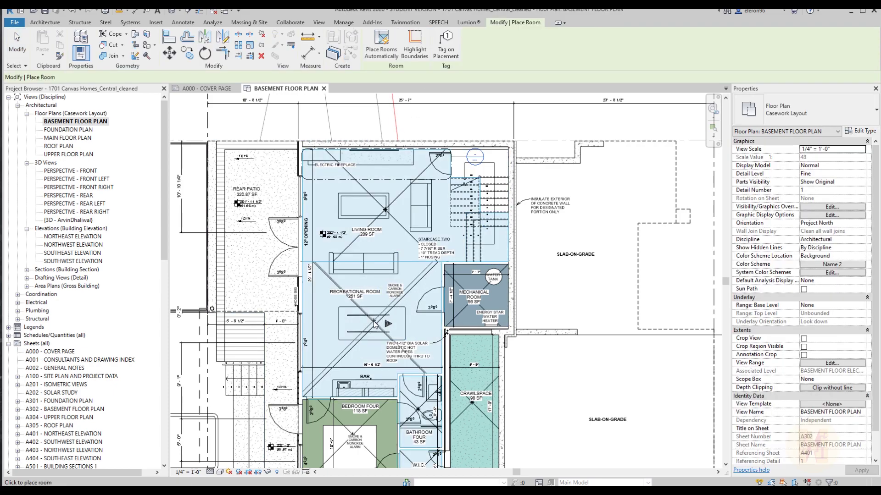
{"action": "middle_click_drag", "start_coordinate": [485, 465], "coordinate": [539, 386]}
{"action": "key", "text": "Escape"}
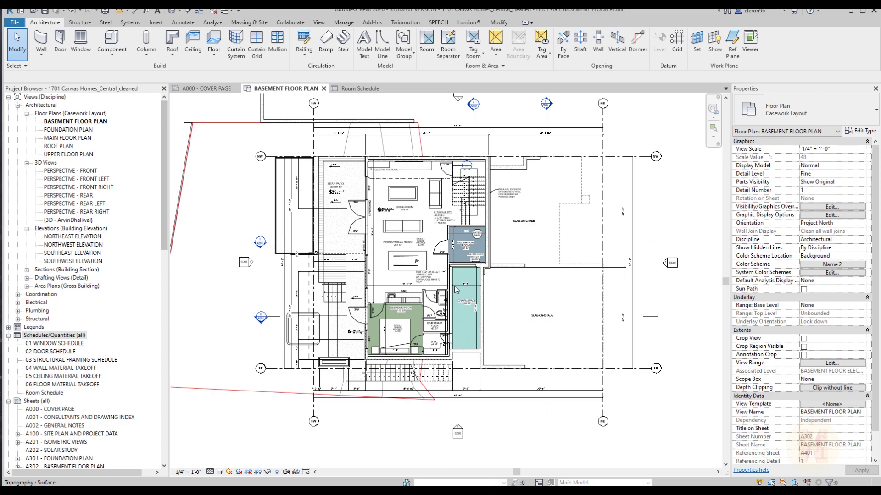
Step: Delete the CRAWLSPACE room and its room tag from the basement floor plan and dismiss the warning
{"action": "scroll", "coordinate": [459, 299], "scroll_direction": "up", "scroll_amount": 5}
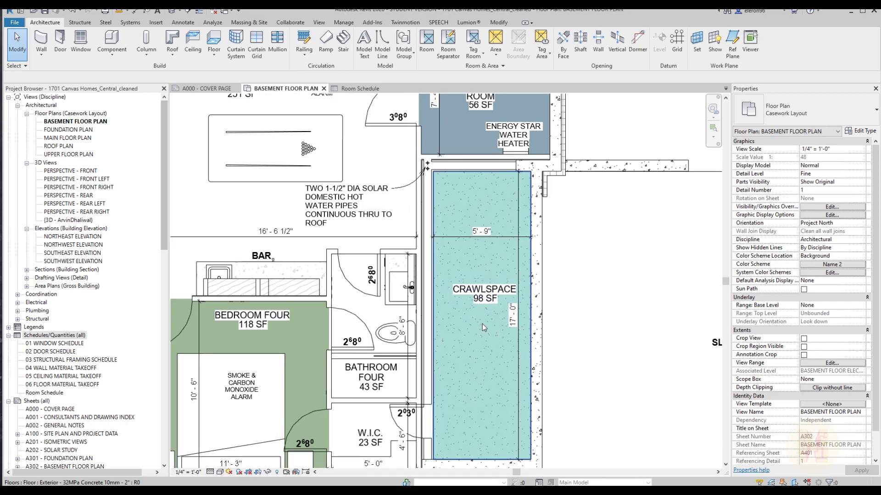
{"action": "left_click", "coordinate": [485, 300]}
{"action": "key", "text": "Delete"}
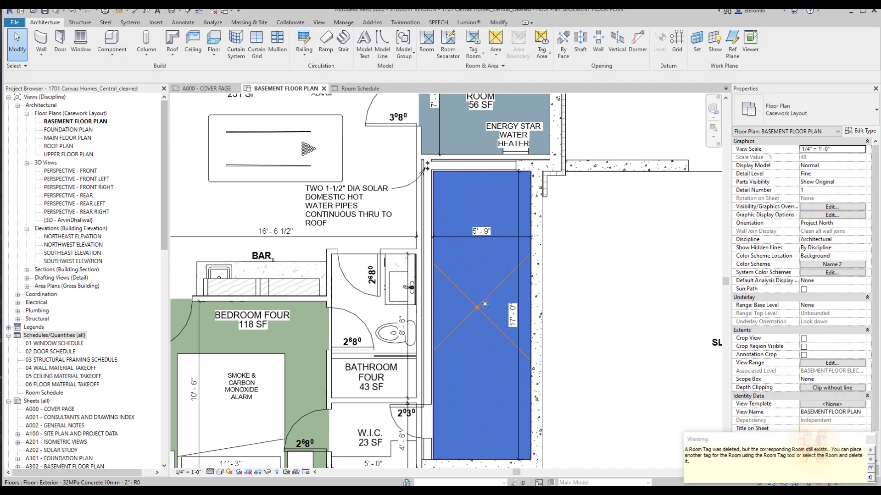
{"action": "left_click", "coordinate": [482, 301]}
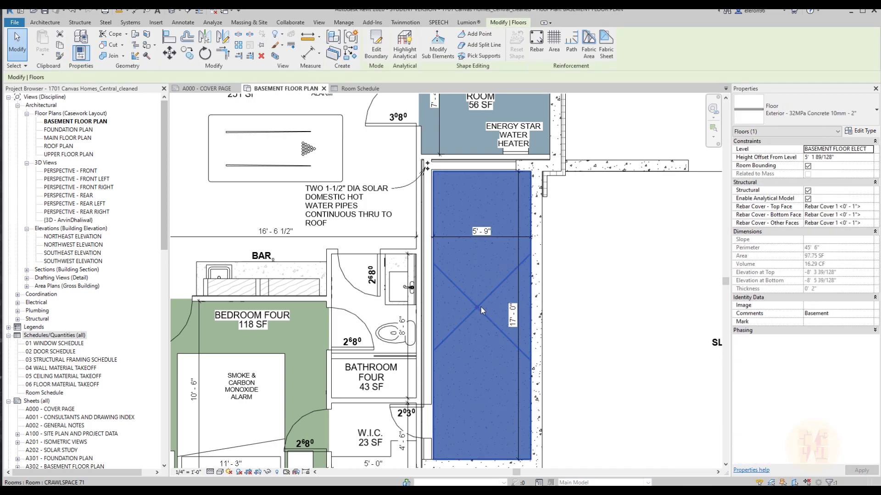
{"action": "left_click", "coordinate": [483, 309]}
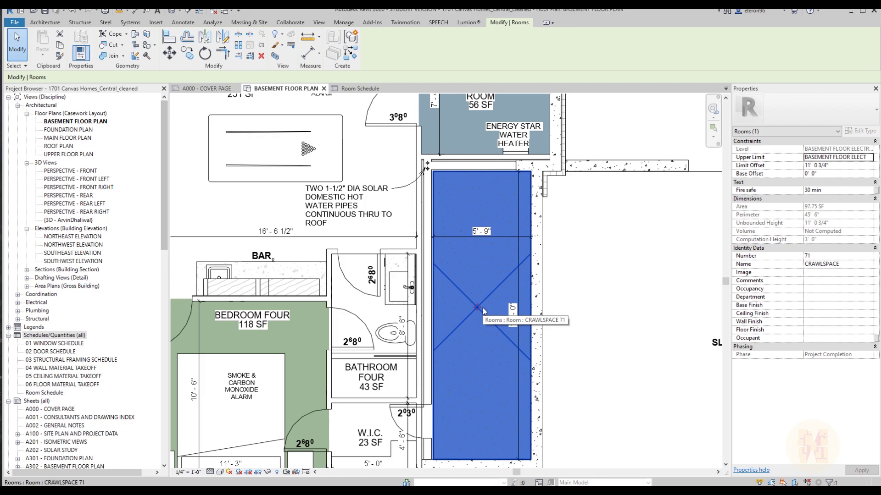
{"action": "key", "text": "Delete"}
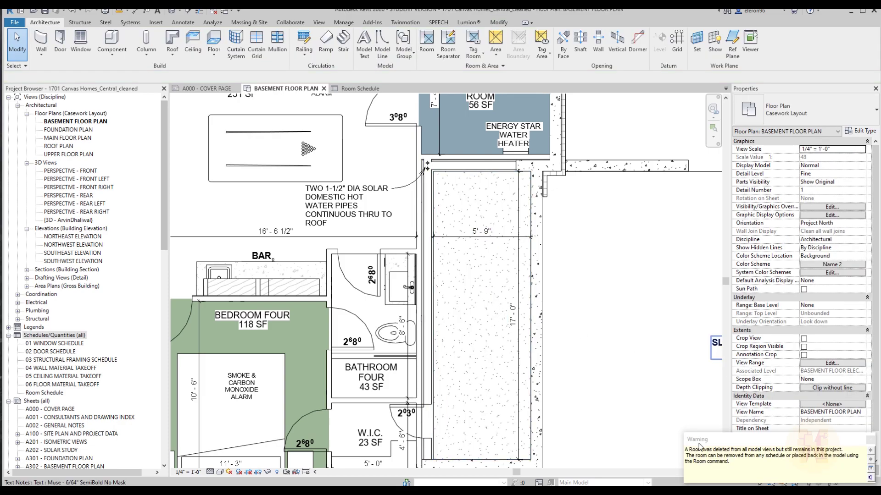
{"action": "left_click", "coordinate": [870, 440]}
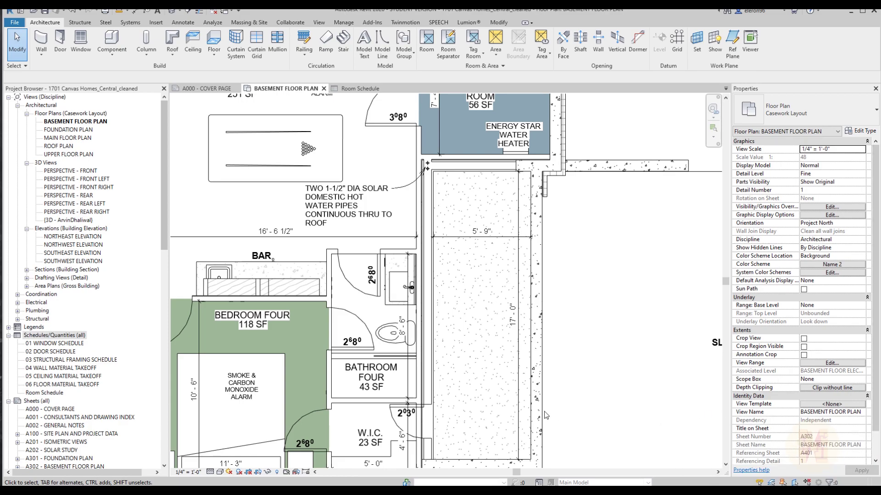
Step: Place a new room with its tag in the emptied crawlspace area beside Bathroom Four
{"action": "left_click", "coordinate": [427, 40]}
{"action": "key", "text": "Escape"}
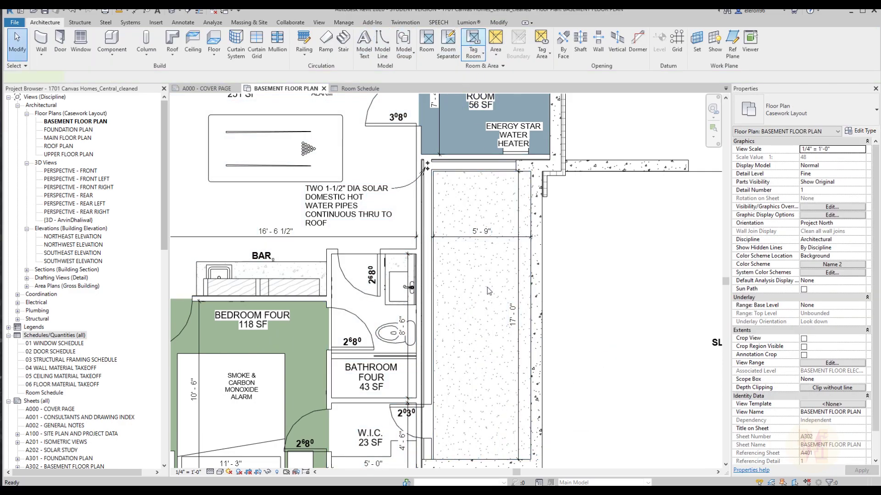
{"action": "left_click", "coordinate": [473, 40]}
{"action": "left_click", "coordinate": [479, 314]}
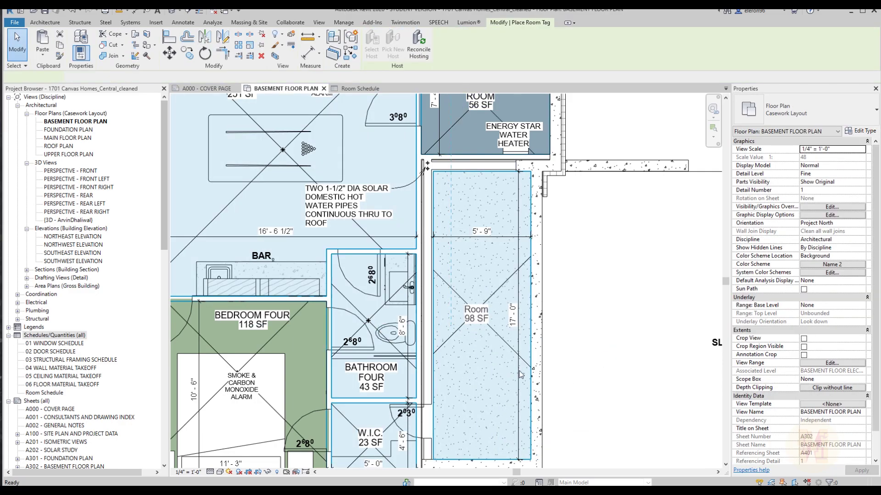
{"action": "key", "text": "Escape"}
{"action": "middle_click_drag", "start_coordinate": [444, 371], "coordinate": [517, 378]}
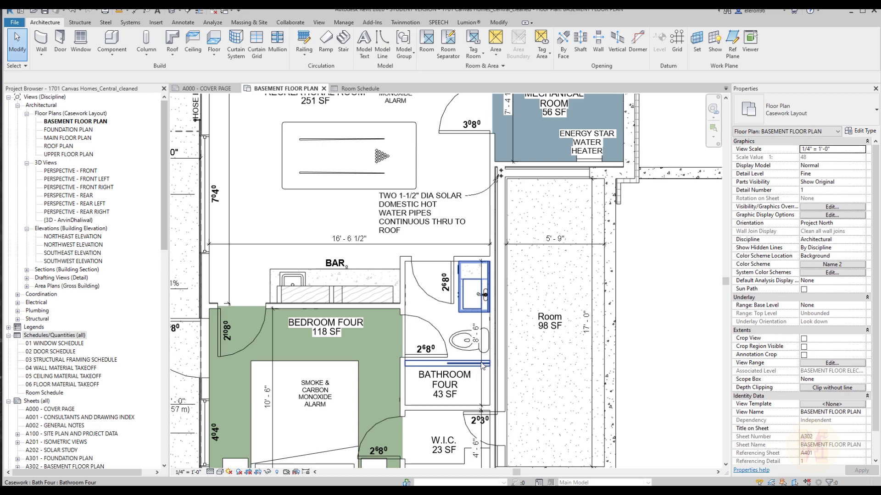
Step: Examine the CRAWLSPACE row in the Room Schedule
{"action": "left_click", "coordinate": [356, 89]}
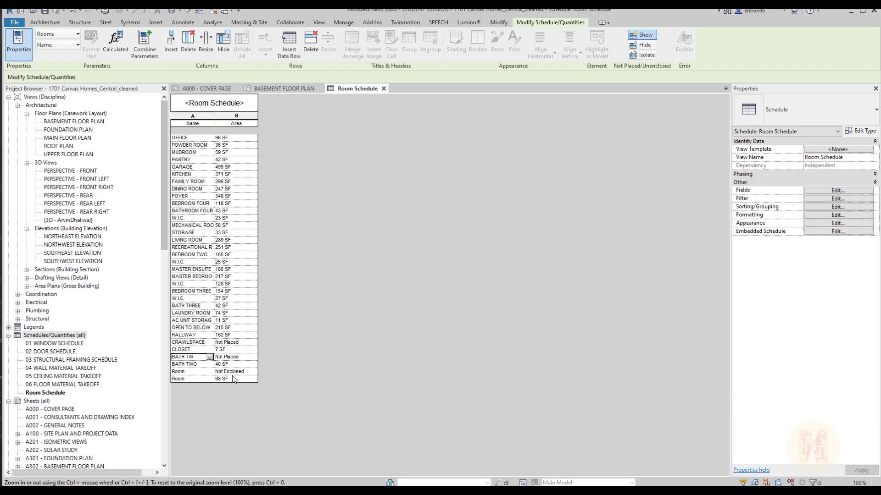
{"action": "left_click", "coordinate": [194, 344]}
{"action": "left_click", "coordinate": [207, 345]}
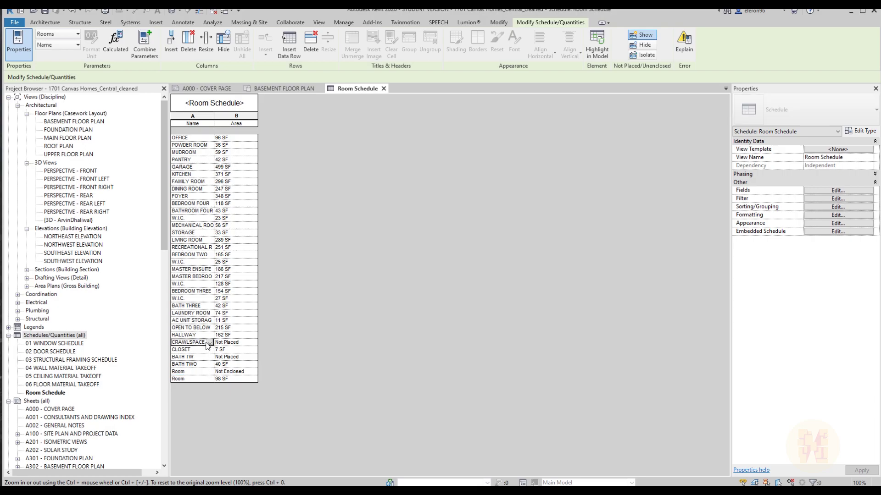
{"action": "left_click", "coordinate": [208, 347]}
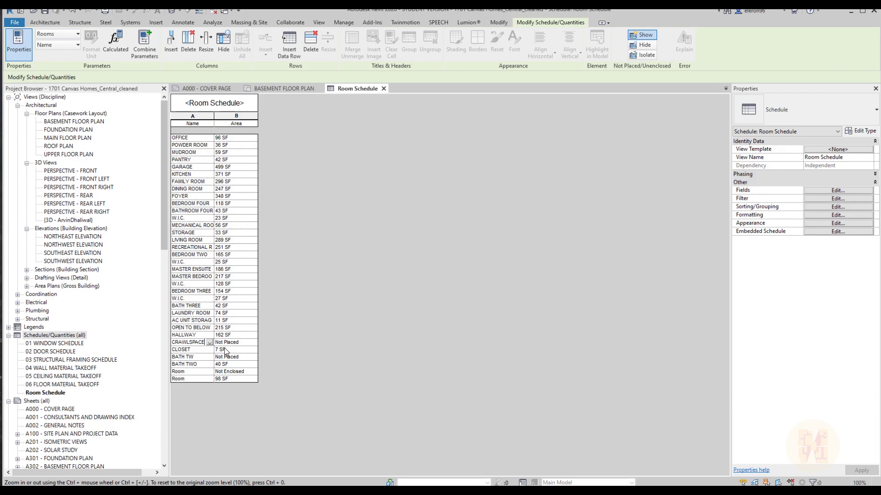
Step: Place a new room in the unenclosed slab-on-grade area of the basement floor plan and select it
{"action": "left_click", "coordinate": [282, 88]}
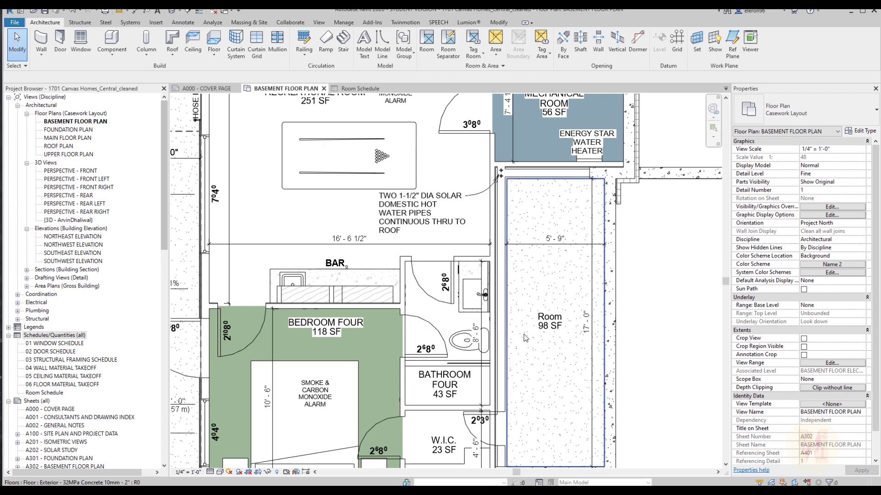
{"action": "scroll", "coordinate": [546, 324], "scroll_direction": "down", "scroll_amount": 5}
{"action": "middle_click_drag", "start_coordinate": [546, 324], "coordinate": [513, 318]}
{"action": "left_click", "coordinate": [426, 44]}
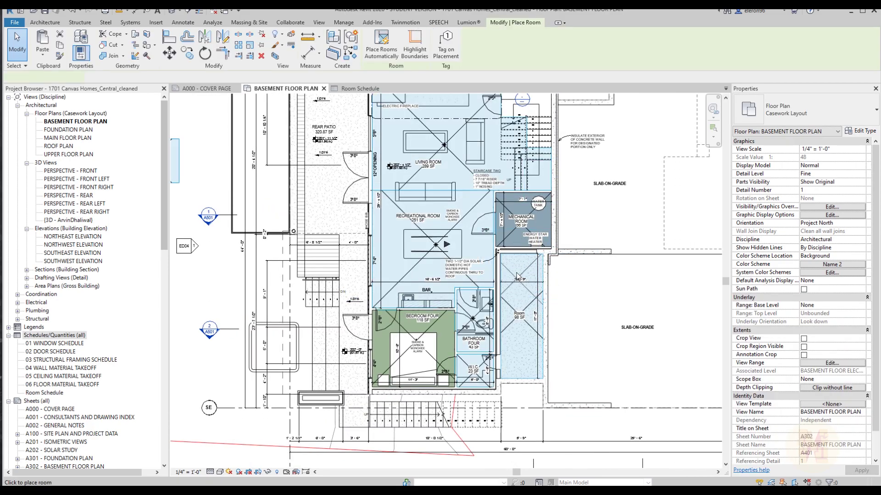
{"action": "left_click", "coordinate": [598, 302]}
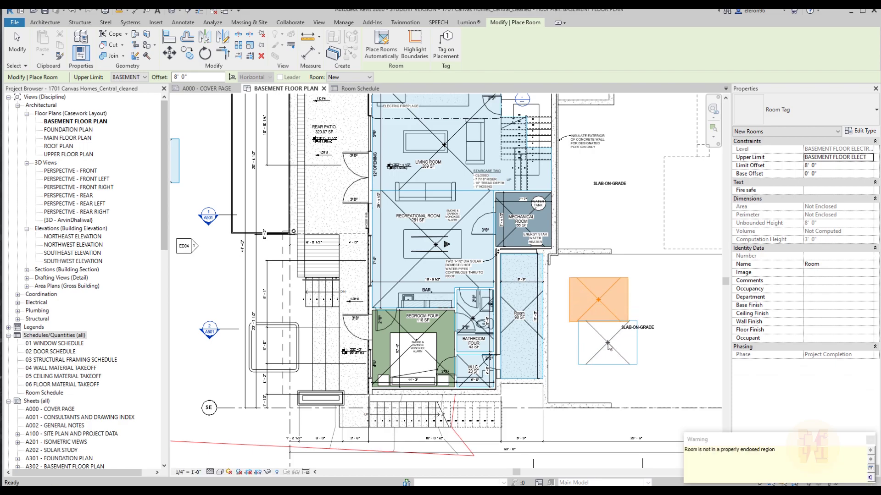
{"action": "key", "text": "Escape"}
{"action": "key", "text": "Escape"}
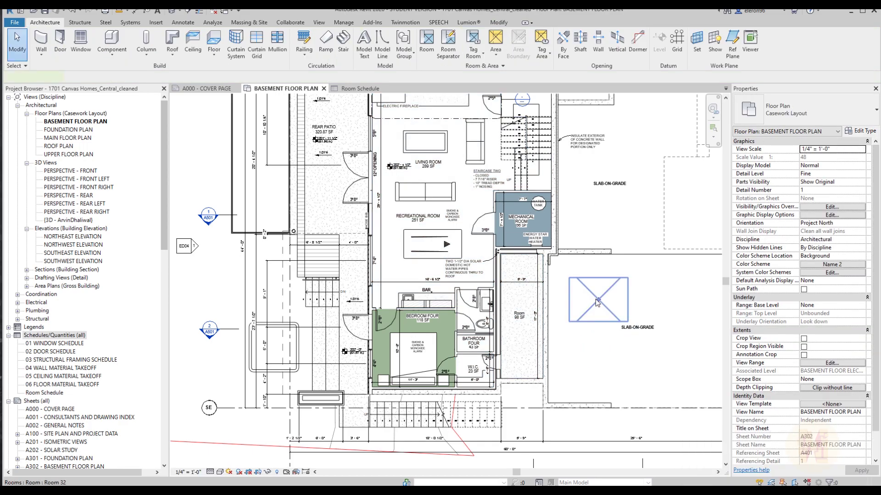
{"action": "left_click", "coordinate": [595, 299]}
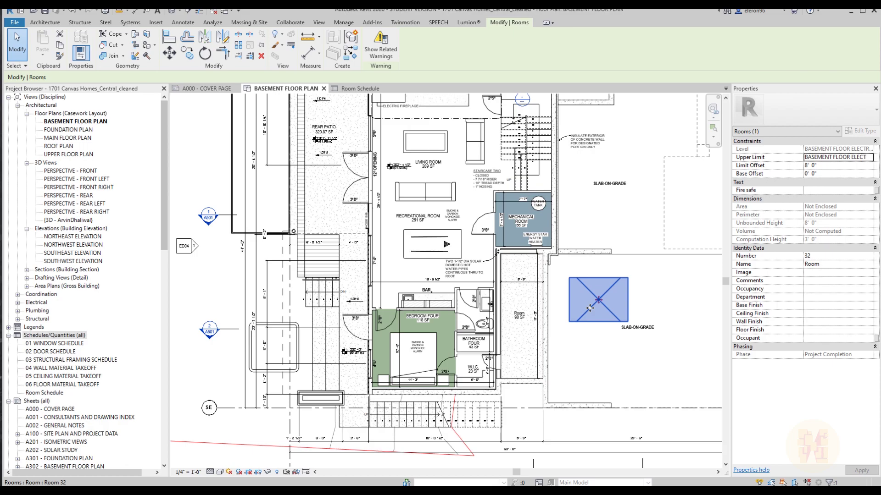
Step: Delete the slab-on-grade room through its last row in the Room Schedule, confirming the removal of its associated tags
{"action": "left_click", "coordinate": [359, 90]}
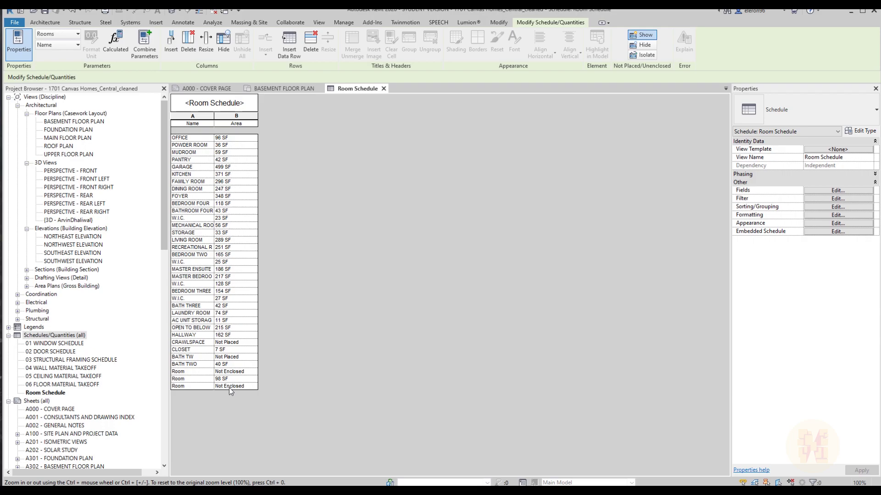
{"action": "left_click", "coordinate": [192, 387]}
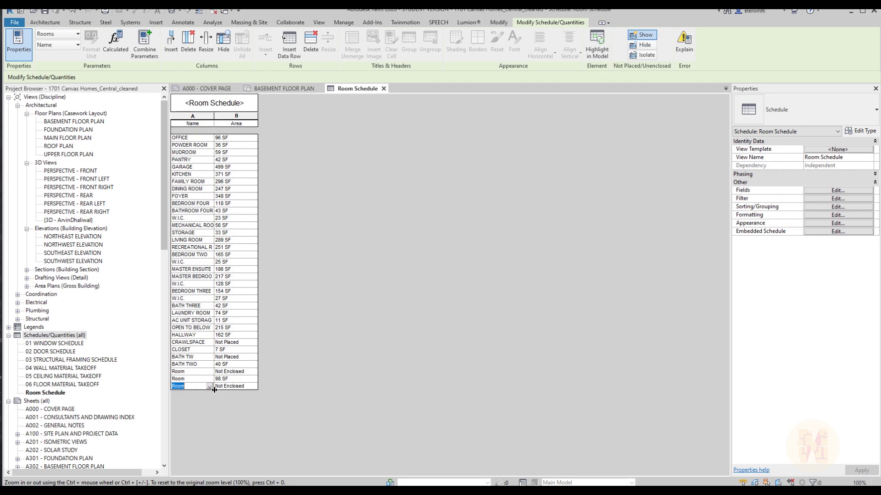
{"action": "left_click", "coordinate": [311, 40]}
{"action": "left_click_drag", "start_coordinate": [44, 277], "coordinate": [395, 260]}
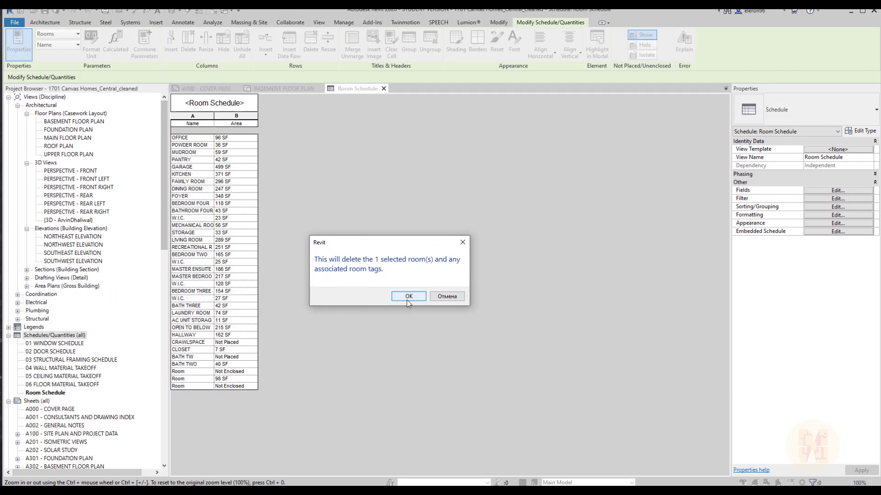
{"action": "left_click", "coordinate": [407, 297]}
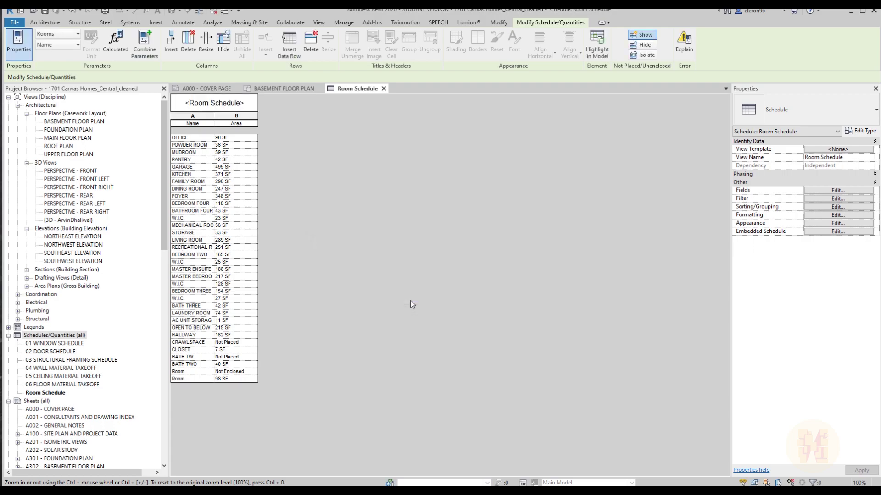
Step: Delete the remaining Not Enclosed room from the Room Schedule and confirm the deletion
{"action": "left_click", "coordinate": [202, 373]}
{"action": "left_click", "coordinate": [310, 43]}
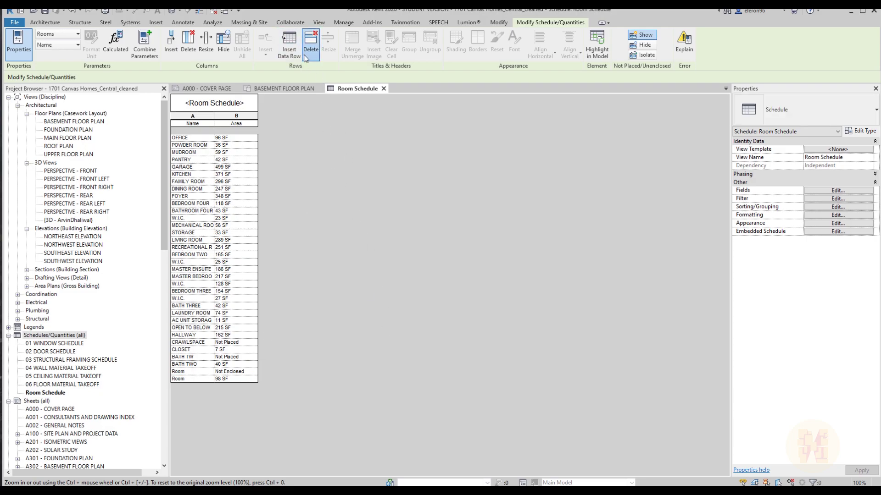
{"action": "left_click", "coordinate": [120, 332]}
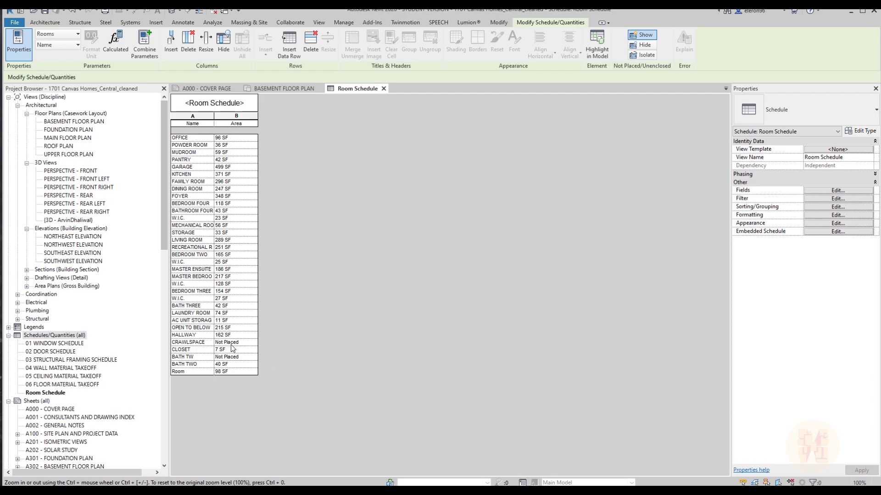
Step: Delete the BATHROOM FOUR room from the basement floor plan and check its row in the Room Schedule
{"action": "left_click", "coordinate": [285, 88]}
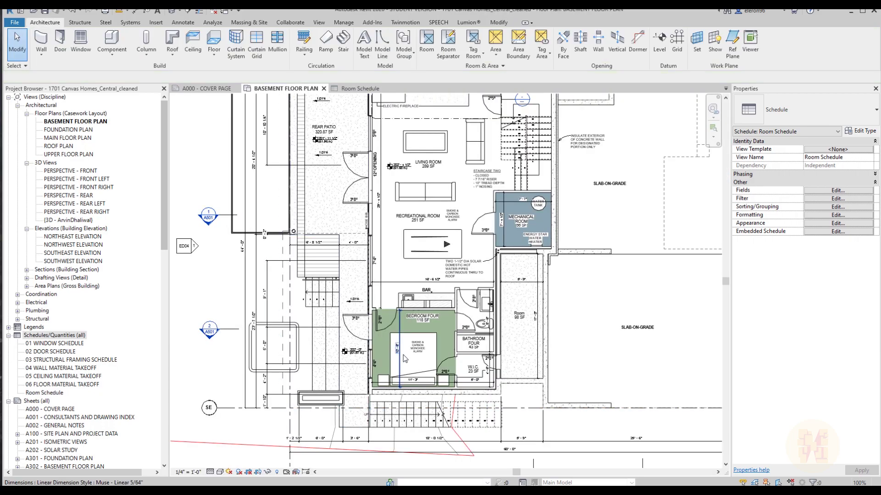
{"action": "scroll", "coordinate": [419, 351], "scroll_direction": "up", "scroll_amount": 3}
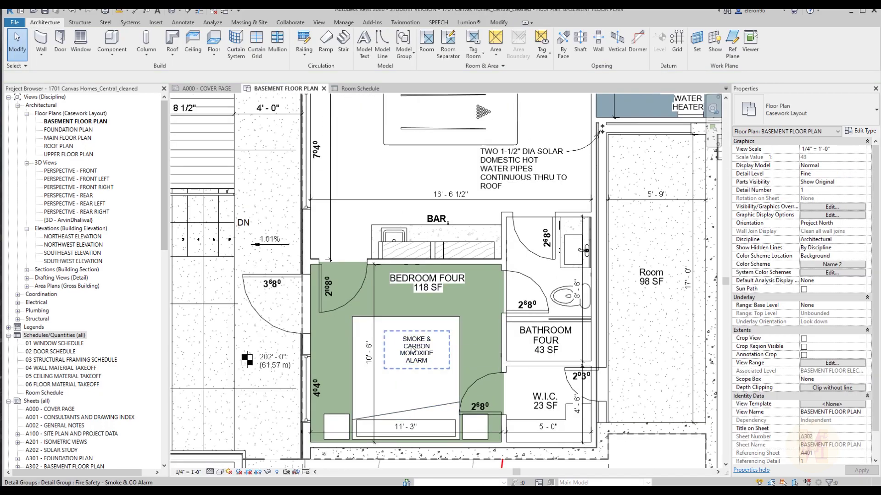
{"action": "left_click", "coordinate": [544, 343]}
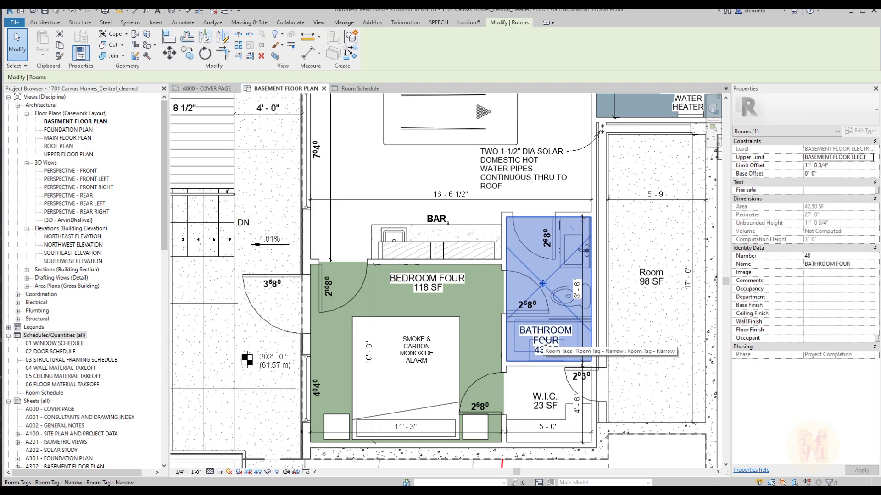
{"action": "key", "text": "Delete"}
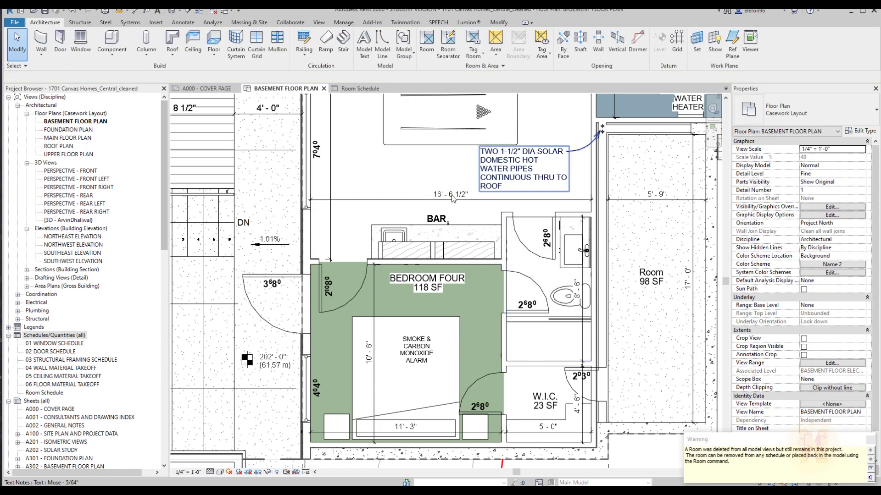
{"action": "left_click", "coordinate": [355, 90]}
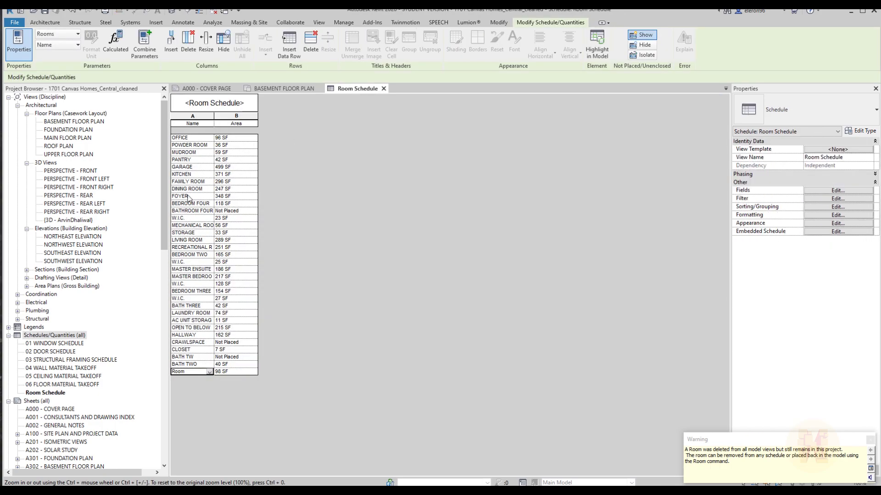
{"action": "left_click", "coordinate": [193, 211]}
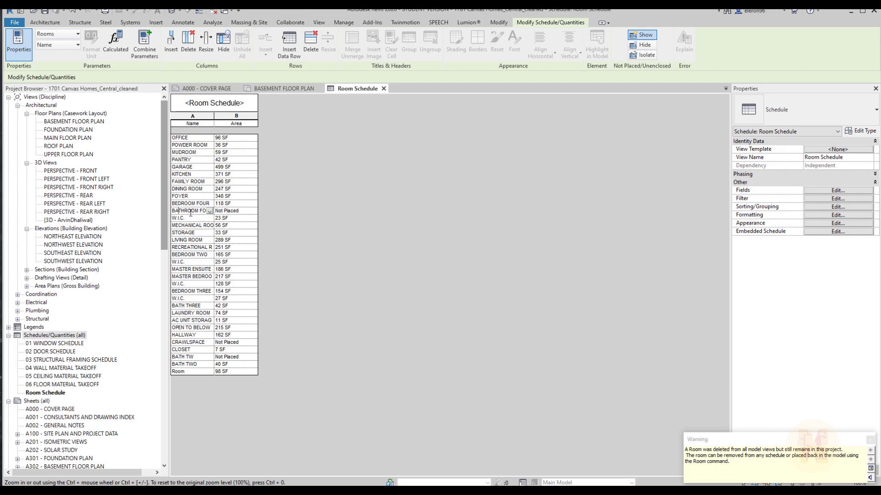
Step: Delete the Not Placed rooms BATHROOM FOUR, CRAWLSPACE and BATH TW from the Room Schedule, confirming each deletion
{"action": "left_click", "coordinate": [311, 41]}
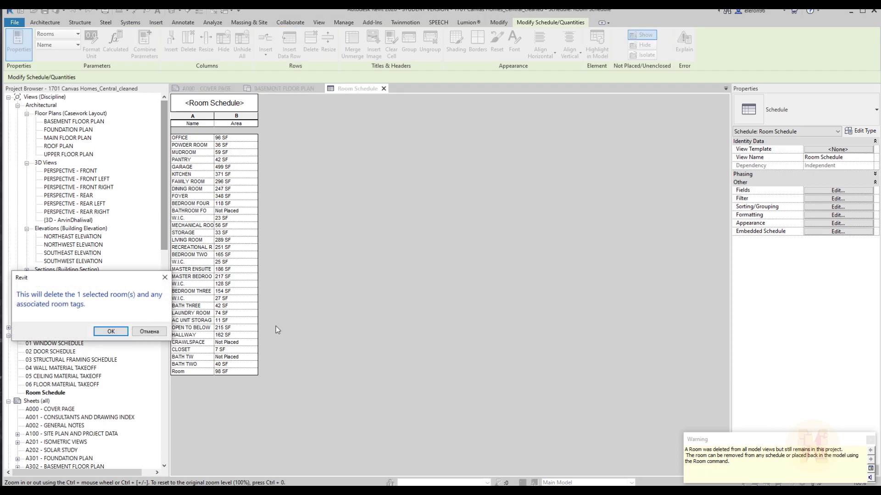
{"action": "left_click", "coordinate": [111, 331]}
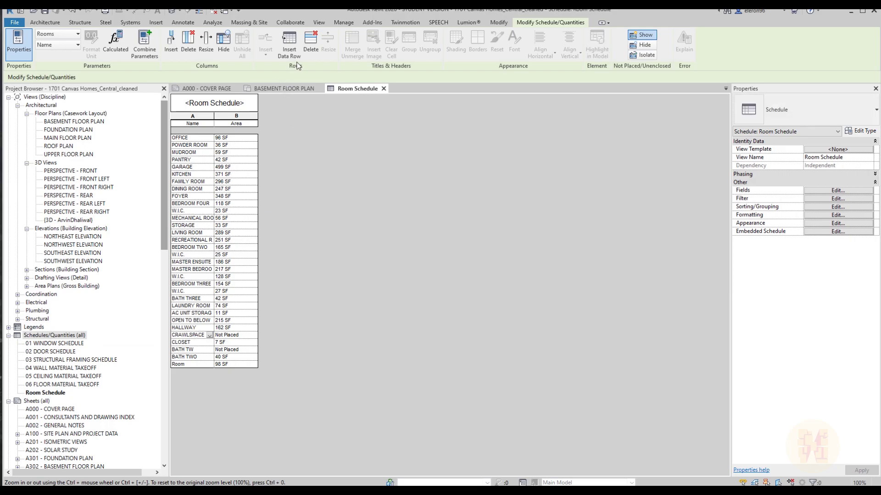
{"action": "left_click", "coordinate": [149, 334]}
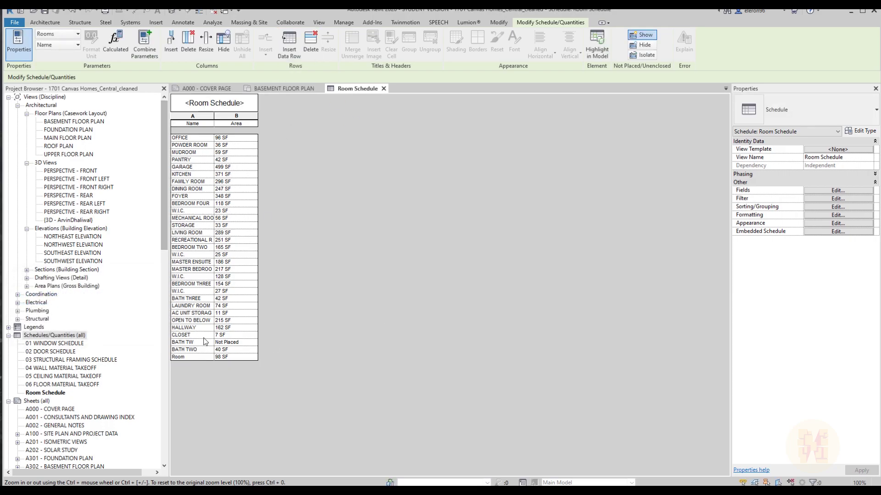
{"action": "left_click", "coordinate": [310, 41]}
{"action": "left_click", "coordinate": [148, 334]}
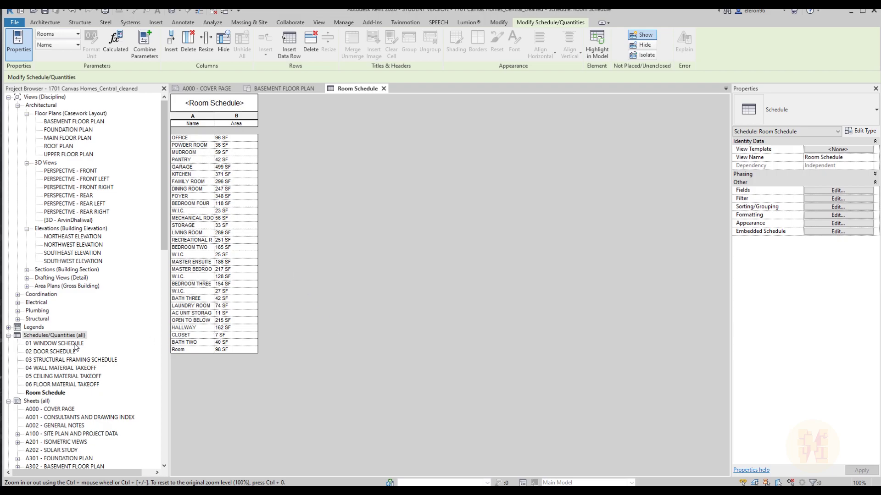
Step: Create a new schedule for the Rooms category from the project's schedules and quantities
{"action": "right_click", "coordinate": [42, 339]}
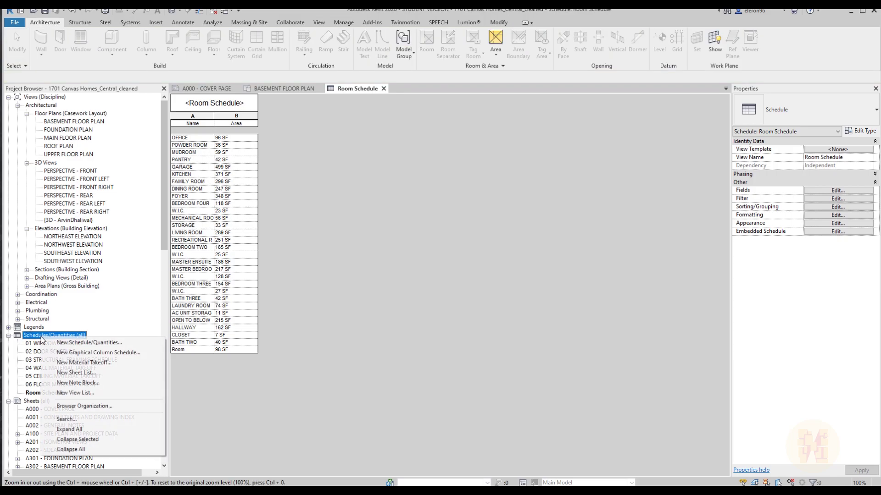
{"action": "left_click", "coordinate": [69, 340]}
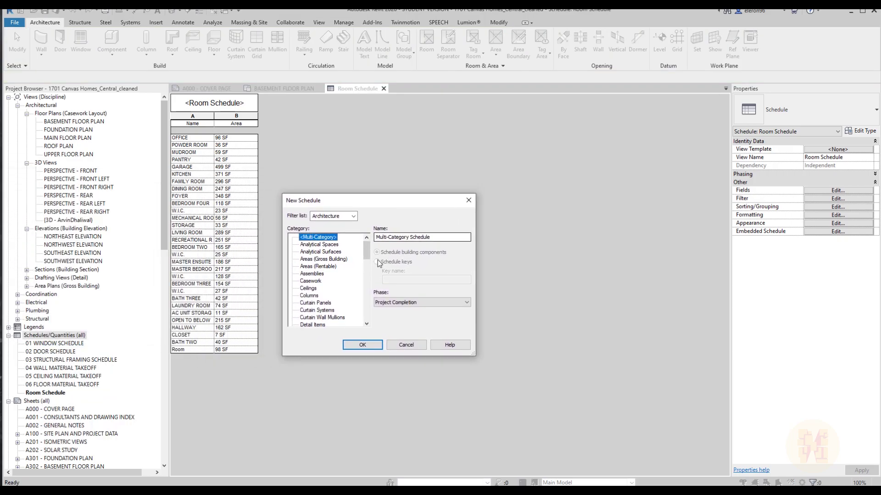
{"action": "left_click_drag", "start_coordinate": [366, 256], "coordinate": [370, 304]}
{"action": "left_click", "coordinate": [308, 274]}
{"action": "left_click", "coordinate": [362, 346]}
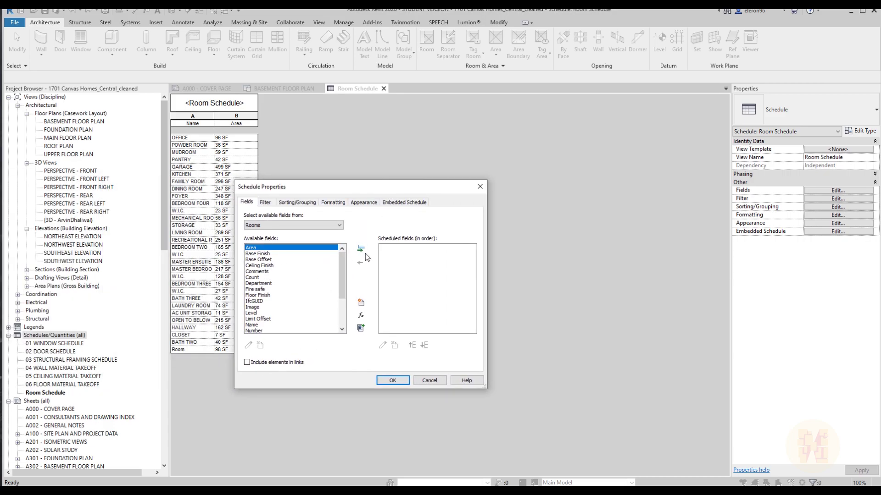
Step: Add the Area and Name fields to the new room schedule, with Name ordered ahead of Area, and accept the schedule
{"action": "left_click", "coordinate": [361, 249]}
{"action": "scroll", "coordinate": [255, 286], "scroll_direction": "down", "scroll_amount": 3}
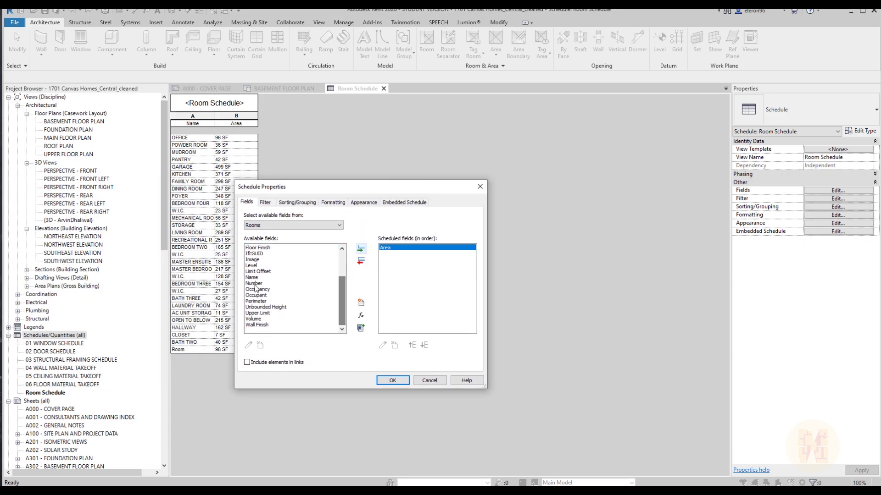
{"action": "left_click", "coordinate": [252, 277]}
{"action": "left_click", "coordinate": [361, 249]}
{"action": "left_click", "coordinate": [413, 345]}
{"action": "left_click", "coordinate": [390, 381]}
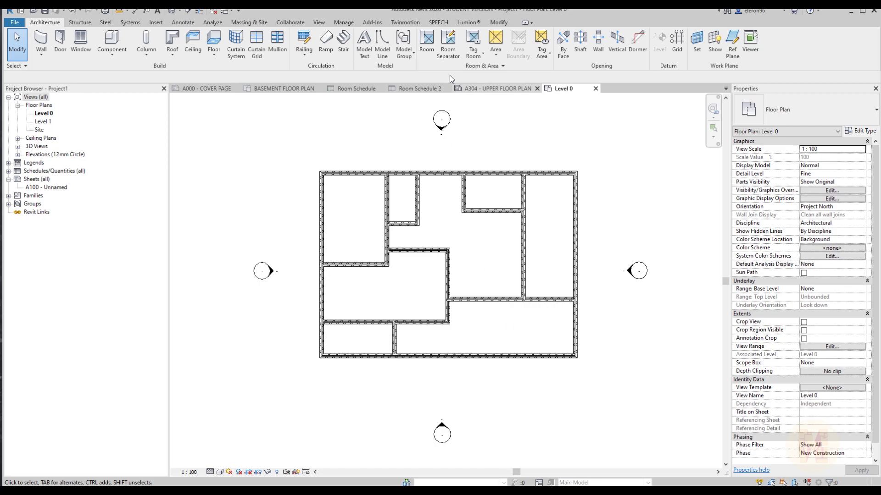
Step: Place a room without a tag in each of the eight enclosed spaces of the Level 0 floor plan
{"action": "left_click", "coordinate": [426, 42]}
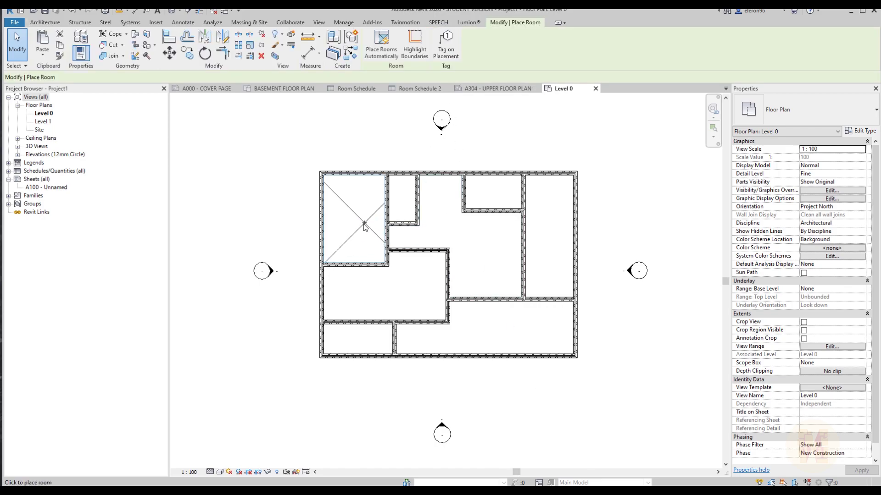
{"action": "left_click", "coordinate": [375, 253]}
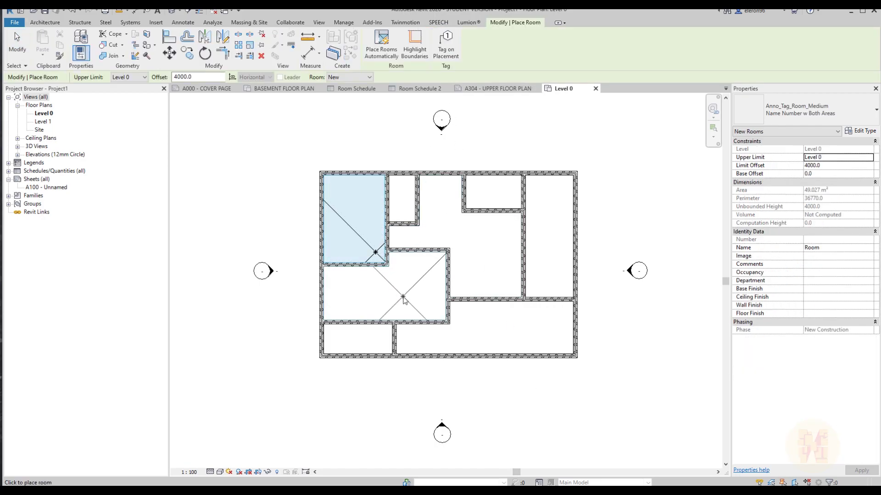
{"action": "left_click", "coordinate": [403, 297]}
{"action": "left_click", "coordinate": [340, 336]}
{"action": "left_click", "coordinate": [455, 335]}
{"action": "left_click", "coordinate": [408, 208]}
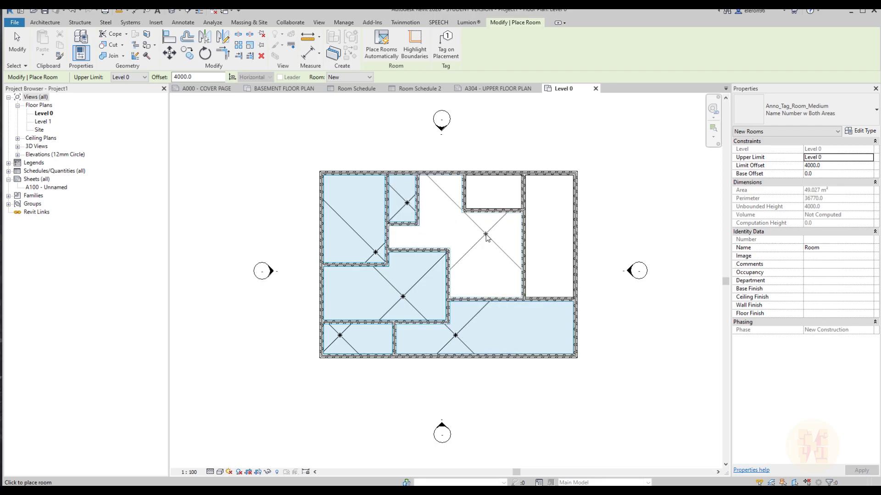
{"action": "left_click", "coordinate": [485, 234]}
{"action": "left_click", "coordinate": [499, 191]}
{"action": "left_click", "coordinate": [554, 230]}
{"action": "key", "text": "Escape"}
{"action": "key", "text": "Escape"}
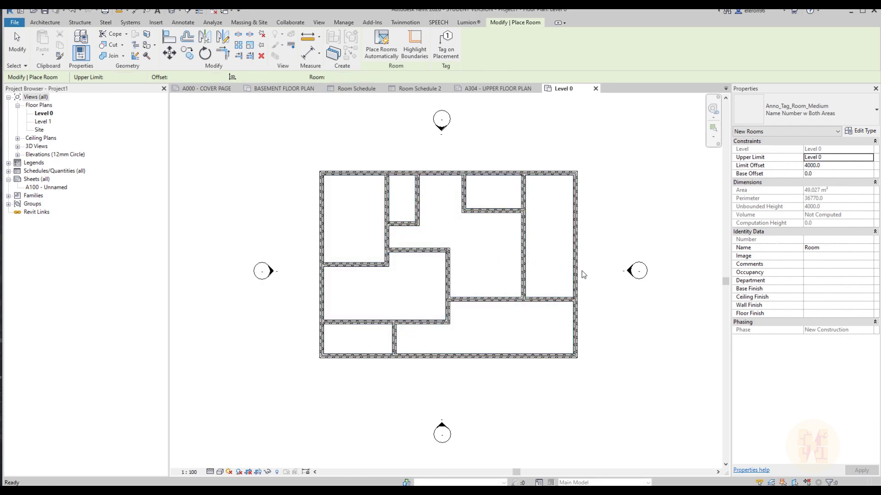
Step: Tag the eight rooms on Level 0 one by one with the Tag Room tool
{"action": "middle_click_drag", "start_coordinate": [503, 329], "coordinate": [462, 328]}
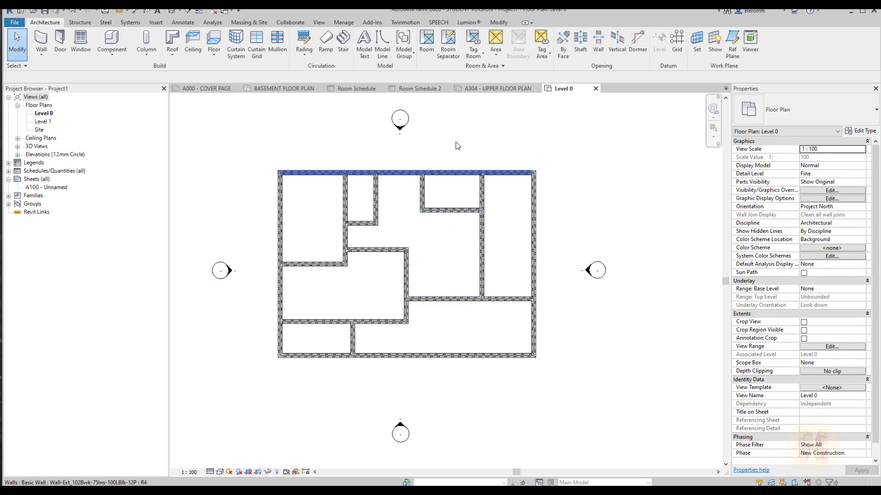
{"action": "left_click", "coordinate": [473, 39]}
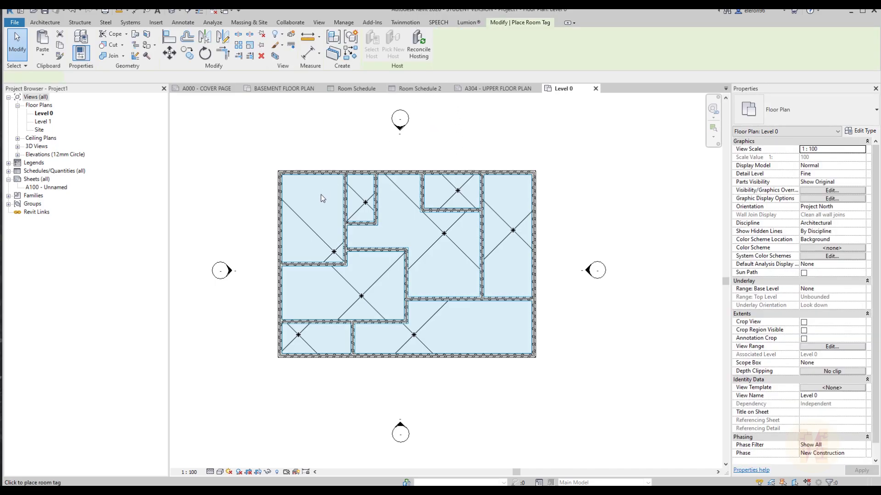
{"action": "left_click", "coordinate": [318, 231]}
{"action": "left_click", "coordinate": [344, 304]}
{"action": "left_click", "coordinate": [306, 344]}
{"action": "left_click", "coordinate": [431, 343]}
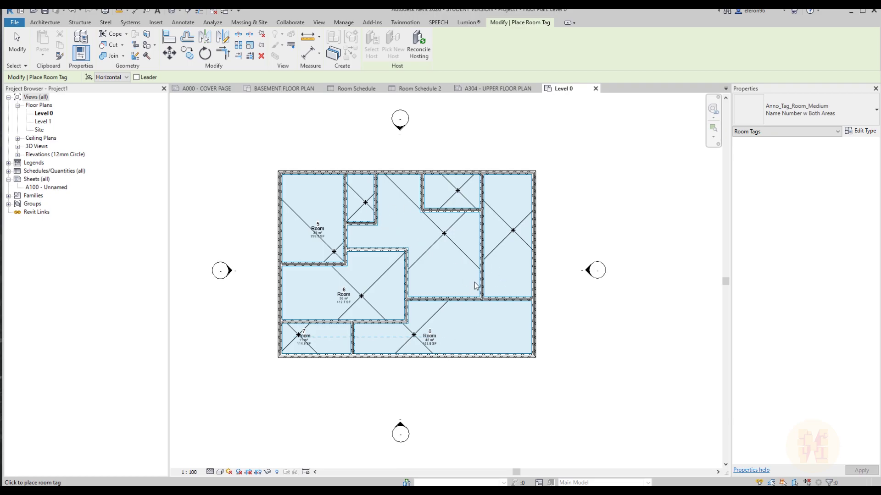
{"action": "left_click", "coordinate": [502, 263]}
{"action": "left_click", "coordinate": [444, 184]}
{"action": "left_click", "coordinate": [367, 202]}
{"action": "left_click", "coordinate": [429, 246]}
{"action": "key", "text": "Escape"}
{"action": "key", "text": "Escape"}
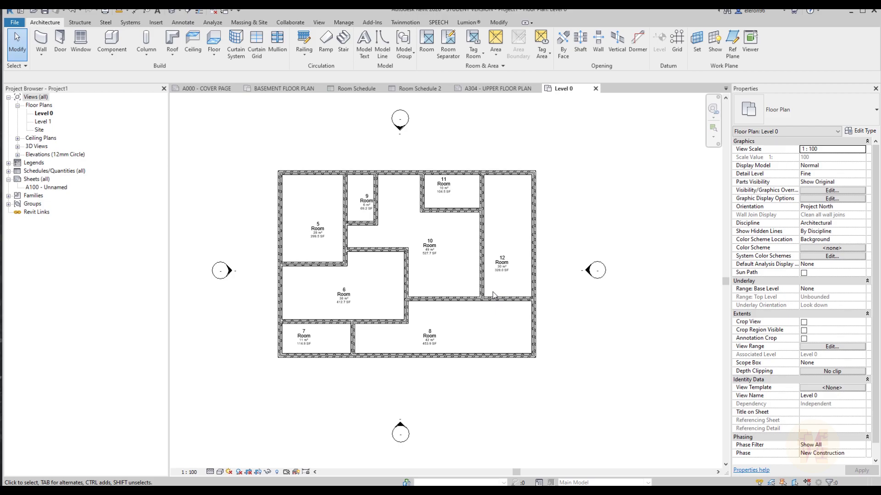
Step: Delete all eight room tags from the Level 0 plan one at a time, leaving the rooms in place
{"action": "left_click", "coordinate": [304, 338]}
{"action": "key", "text": "Delete"}
{"action": "left_click", "coordinate": [344, 294]}
{"action": "key", "text": "Delete"}
{"action": "left_click", "coordinate": [324, 224]}
{"action": "key", "text": "Delete"}
{"action": "left_click", "coordinate": [367, 200]}
{"action": "key", "text": "Delete"}
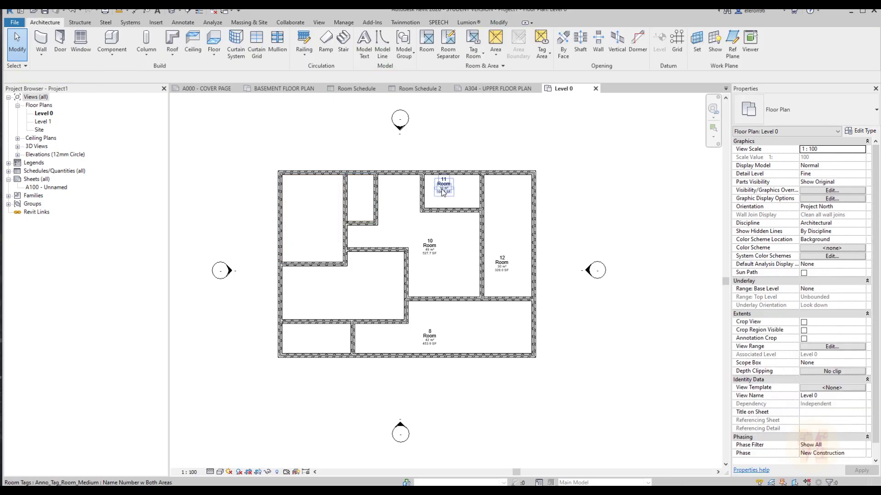
{"action": "left_click", "coordinate": [444, 184]}
{"action": "key", "text": "Delete"}
{"action": "left_click", "coordinate": [429, 245]}
{"action": "key", "text": "Delete"}
{"action": "left_click", "coordinate": [503, 264]}
{"action": "key", "text": "Delete"}
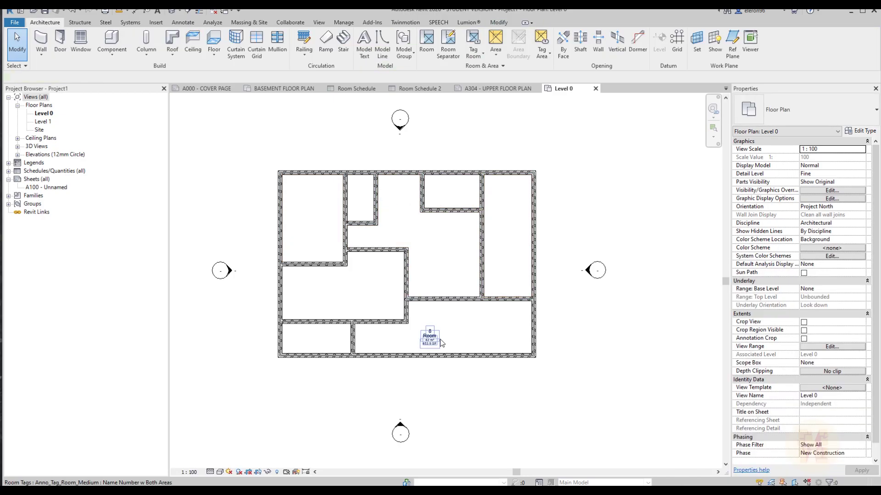
{"action": "left_click", "coordinate": [438, 339]}
{"action": "key", "text": "Delete"}
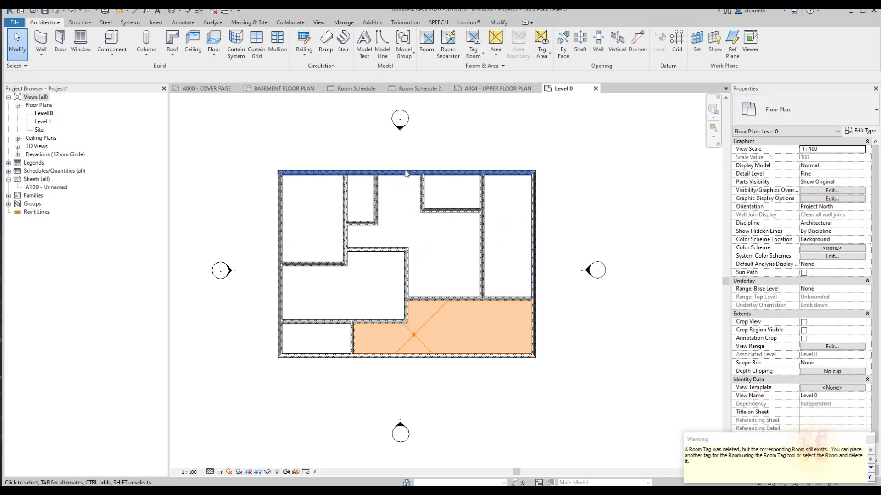
Step: Tag all rooms in the Level 0 view at once with Tag All Not Tagged, using only the Room Tags category
{"action": "left_click", "coordinate": [475, 54]}
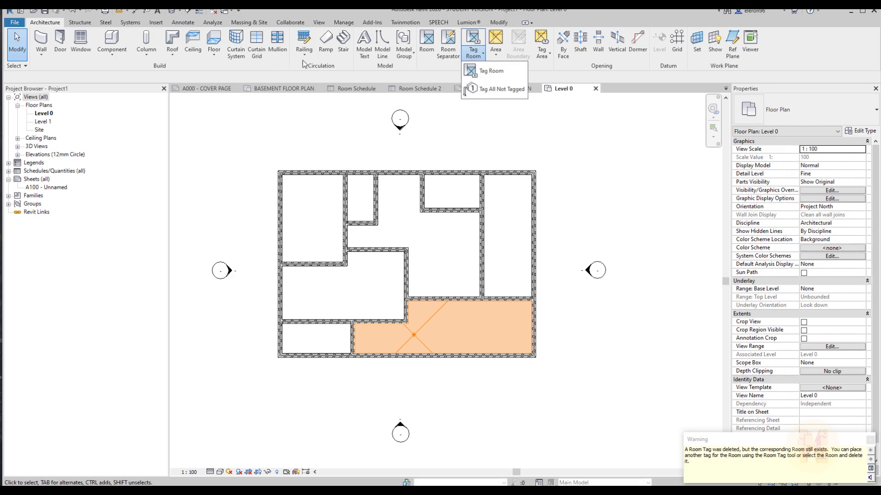
{"action": "left_click", "coordinate": [492, 92]}
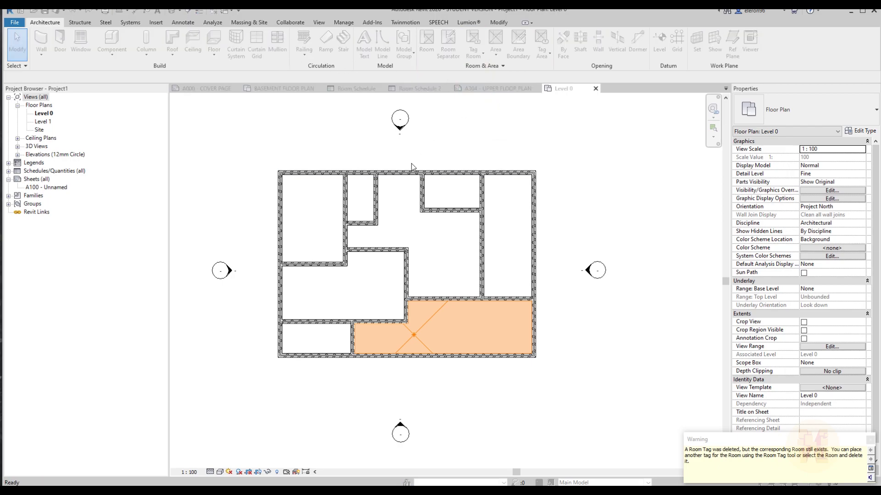
{"action": "left_click_drag", "start_coordinate": [356, 170], "coordinate": [407, 146]}
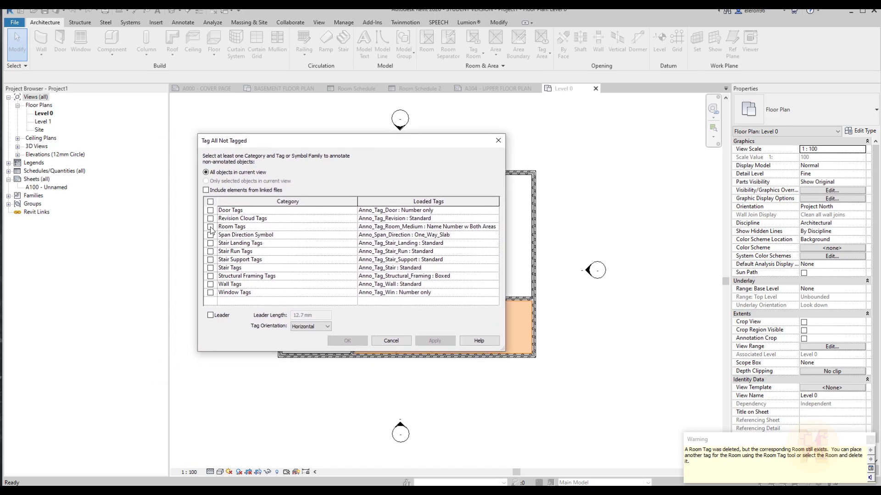
{"action": "left_click", "coordinate": [210, 227]}
{"action": "left_click", "coordinate": [359, 340]}
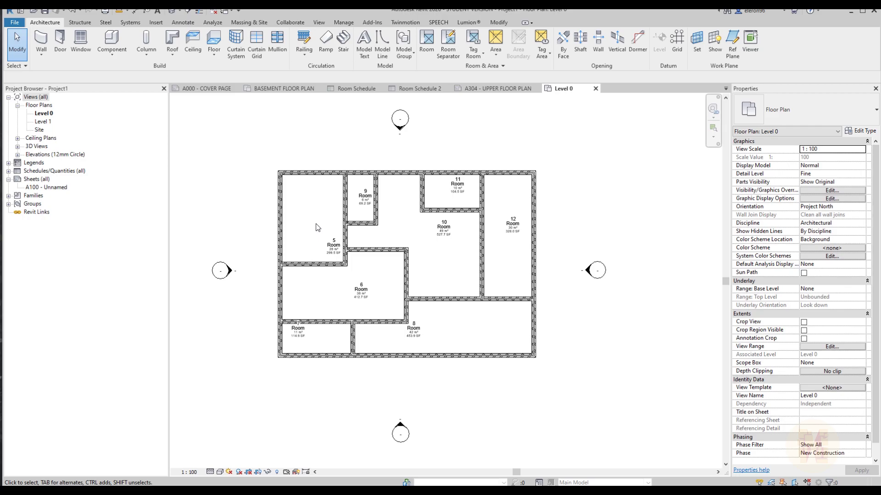
Step: Delete room 5 in the plan's upper-left corner and place a new untagged room in the same space
{"action": "left_click", "coordinate": [333, 251]}
{"action": "key", "text": "Delete"}
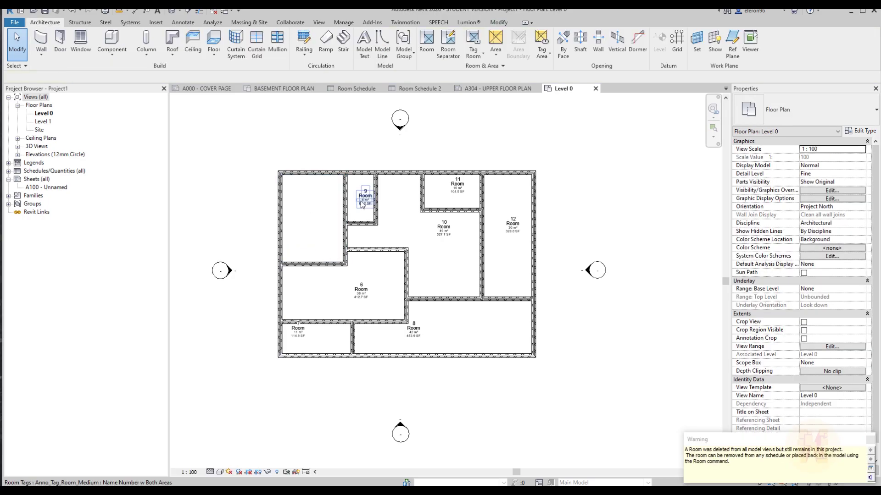
{"action": "left_click", "coordinate": [426, 41]}
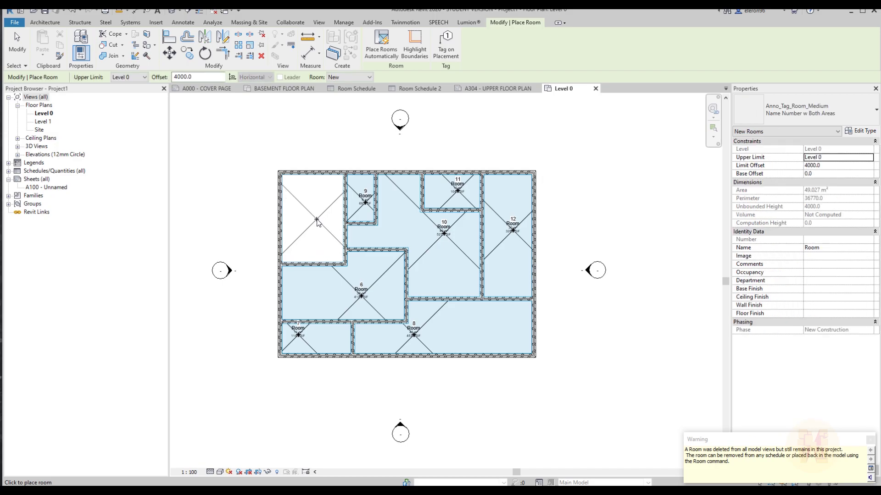
{"action": "left_click", "coordinate": [315, 221]}
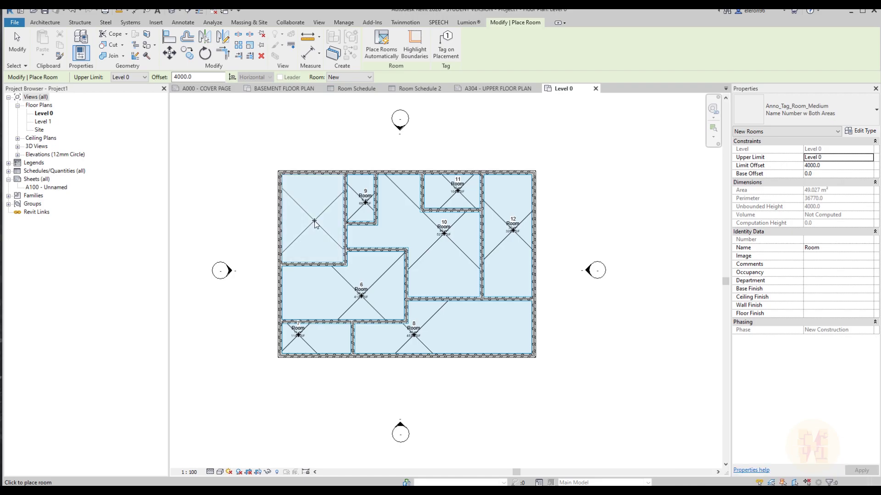
{"action": "key", "text": "Escape"}
{"action": "key", "text": "Escape"}
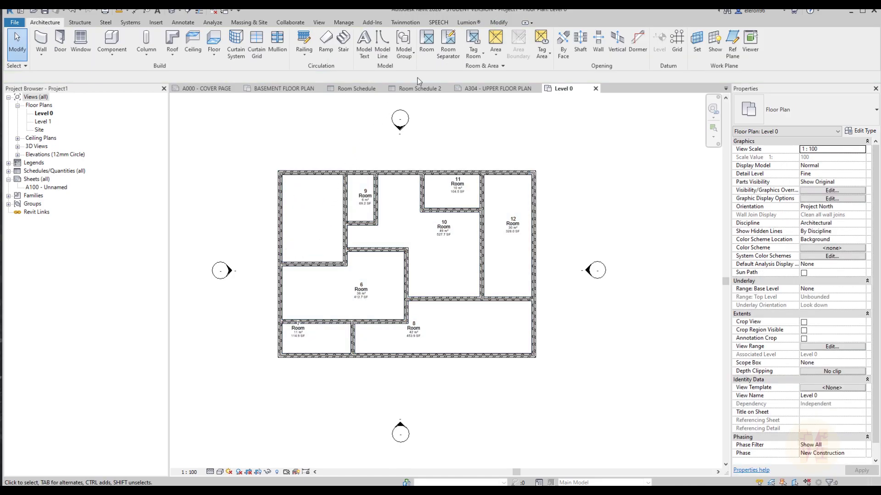
Step: Tag the newly placed upper-left room by running Tag All Not Tagged again for the Room Tags category
{"action": "left_click", "coordinate": [473, 54]}
{"action": "left_click", "coordinate": [477, 92]}
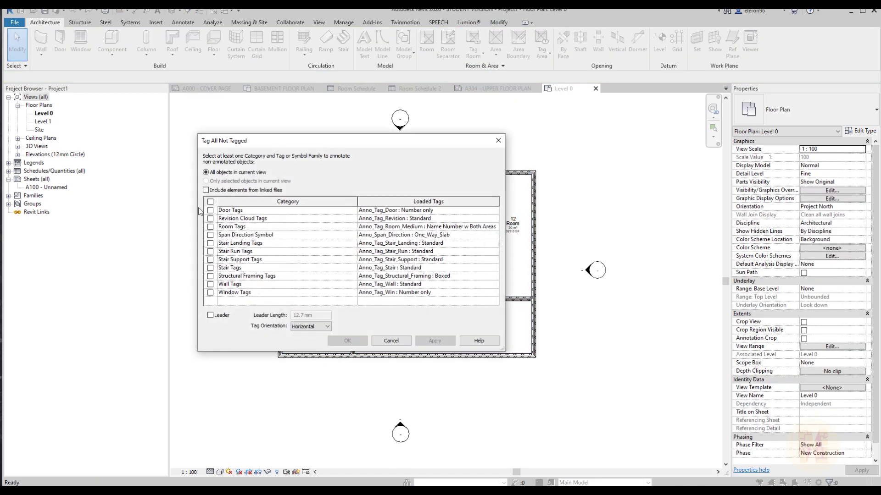
{"action": "left_click", "coordinate": [210, 226]}
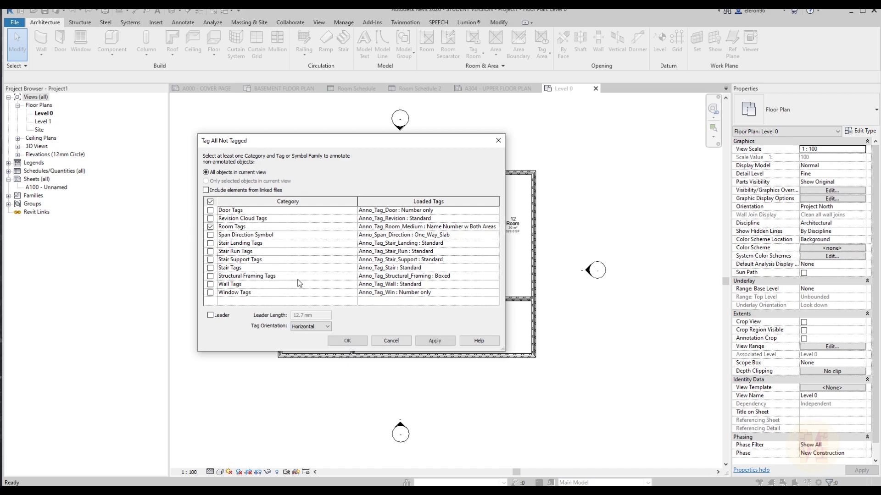
{"action": "left_click", "coordinate": [346, 340]}
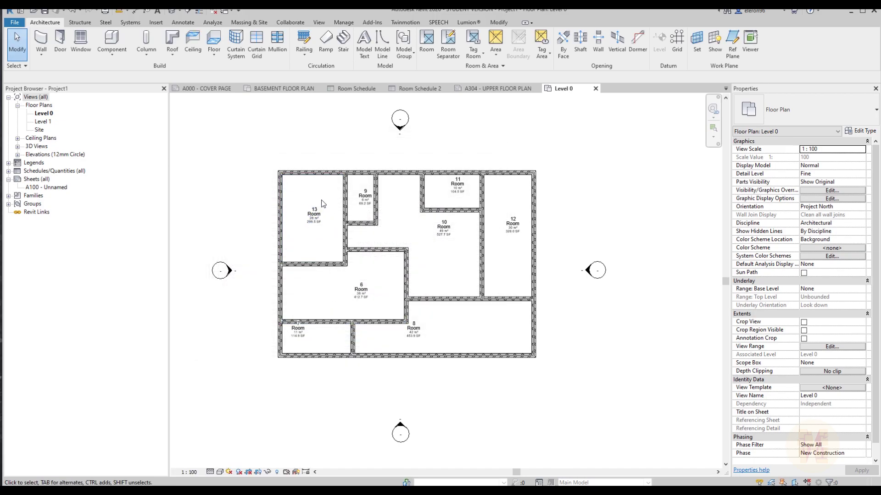